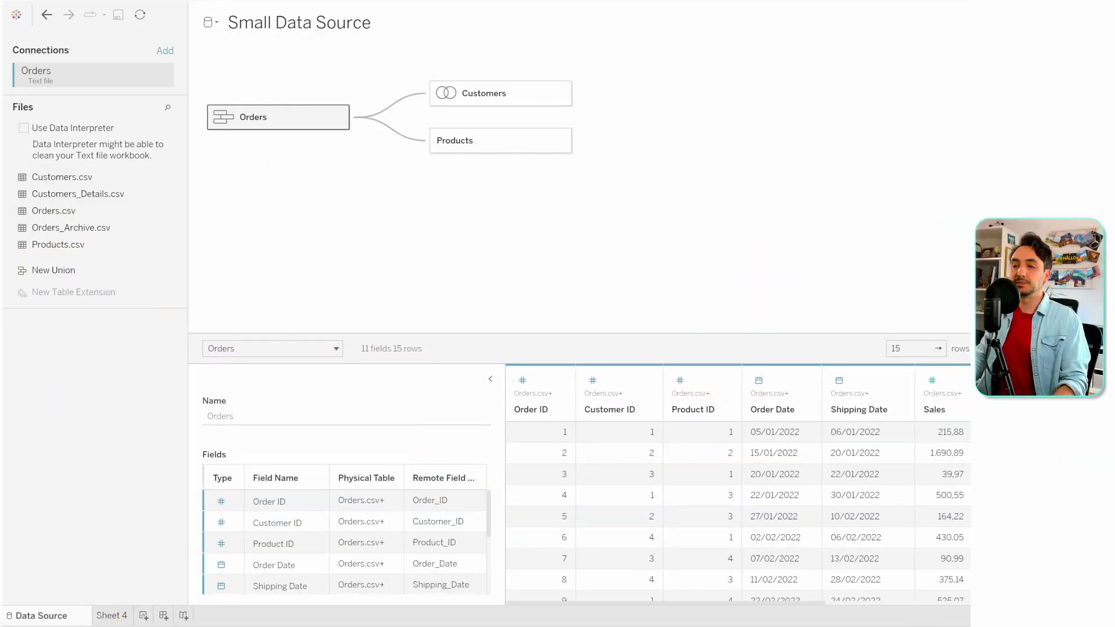
# On Sheet 4, put Country on Rows and SUM(Score) on Columns for France, Germany and USA
pyautogui.click(119, 617)
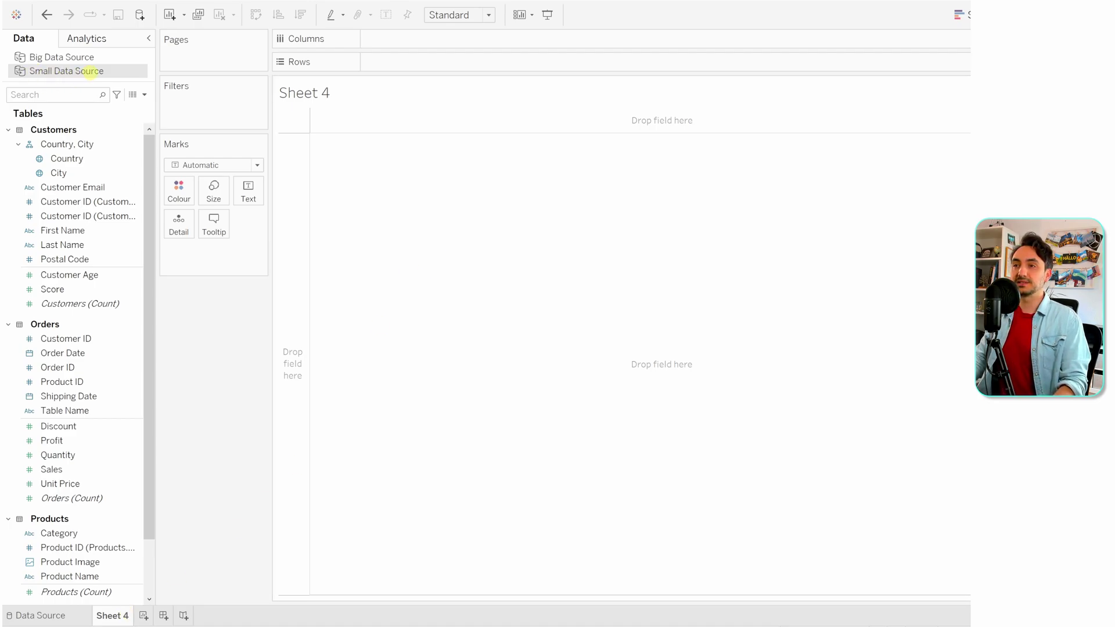
pyautogui.moveTo(67, 159); pyautogui.dragTo(393, 61)
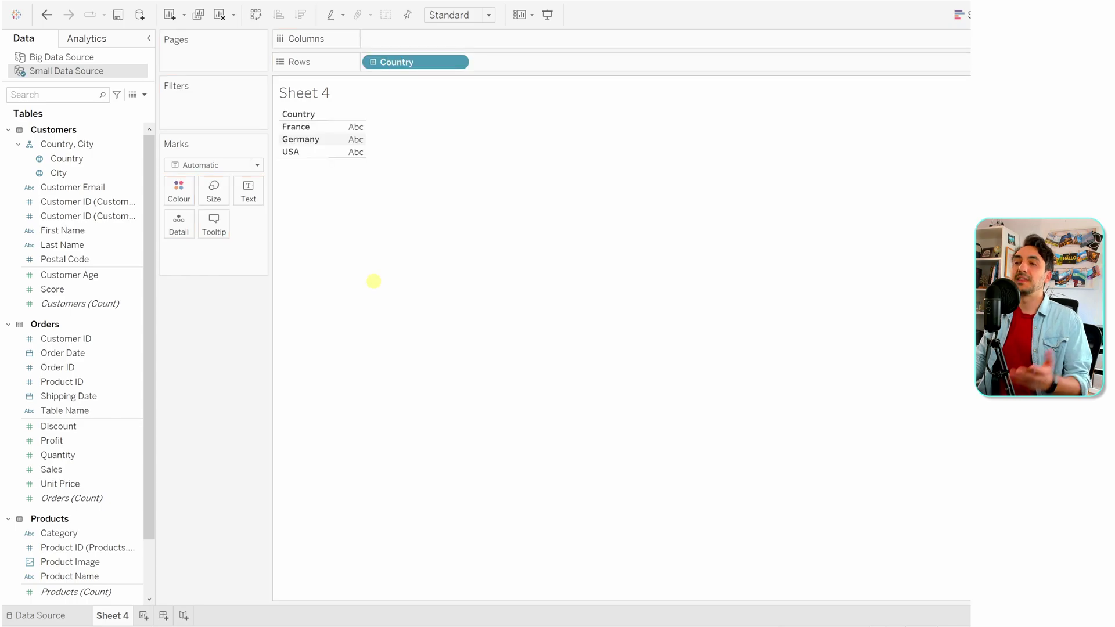
pyautogui.moveTo(54, 289); pyautogui.dragTo(433, 39)
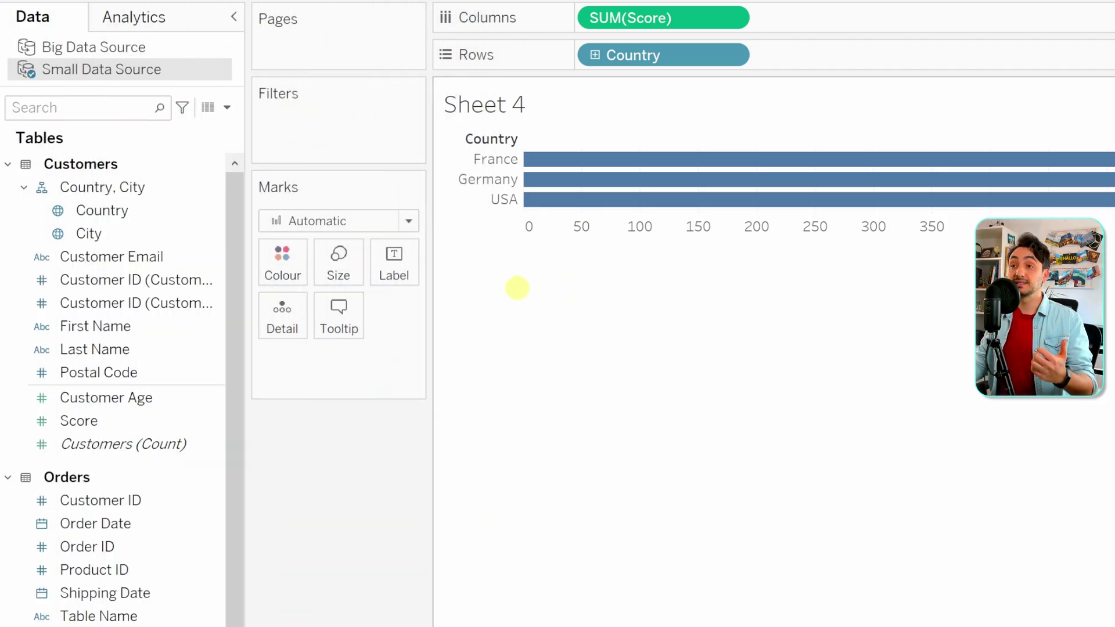
pyautogui.click(134, 213)
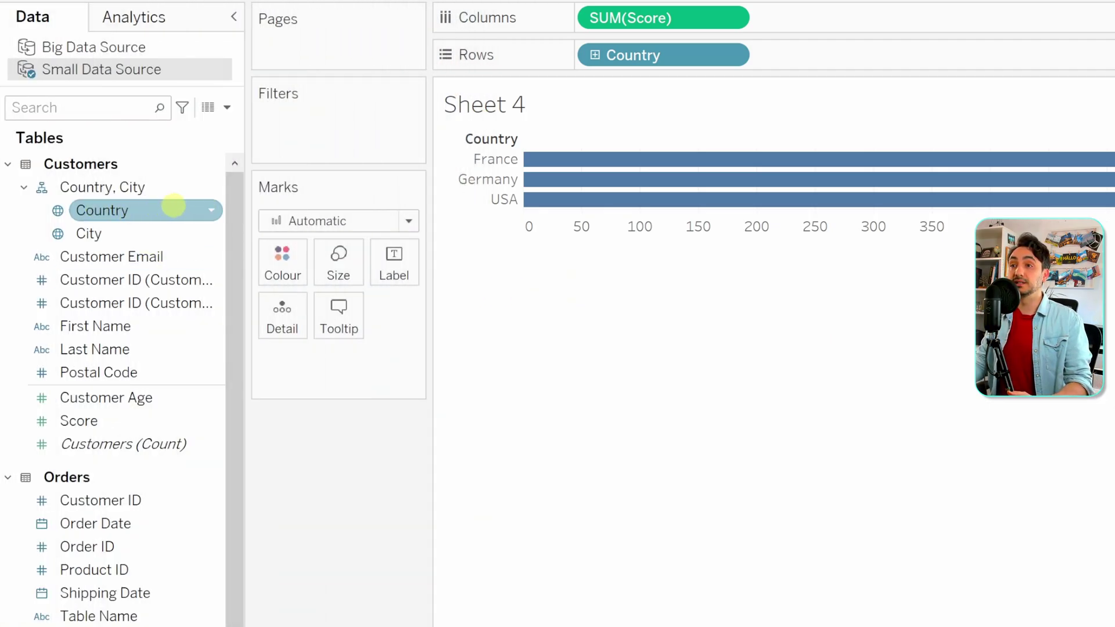
# Open the Edit Aliases [Country] dialog from the Country field's Data pane menu
pyautogui.rightClick(173, 208)
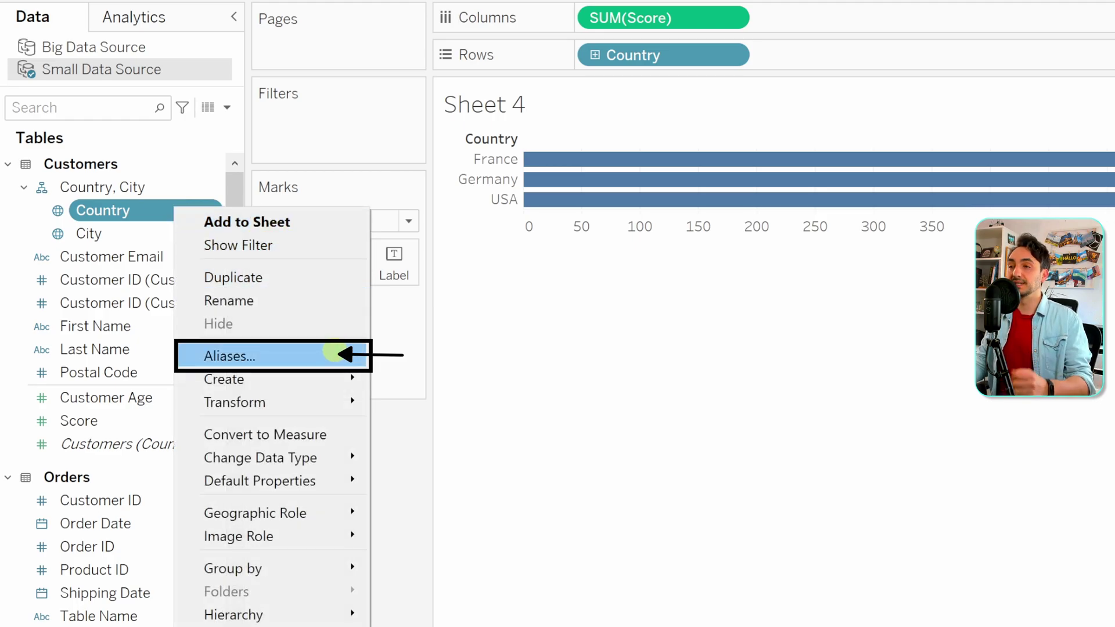
pyautogui.click(328, 354)
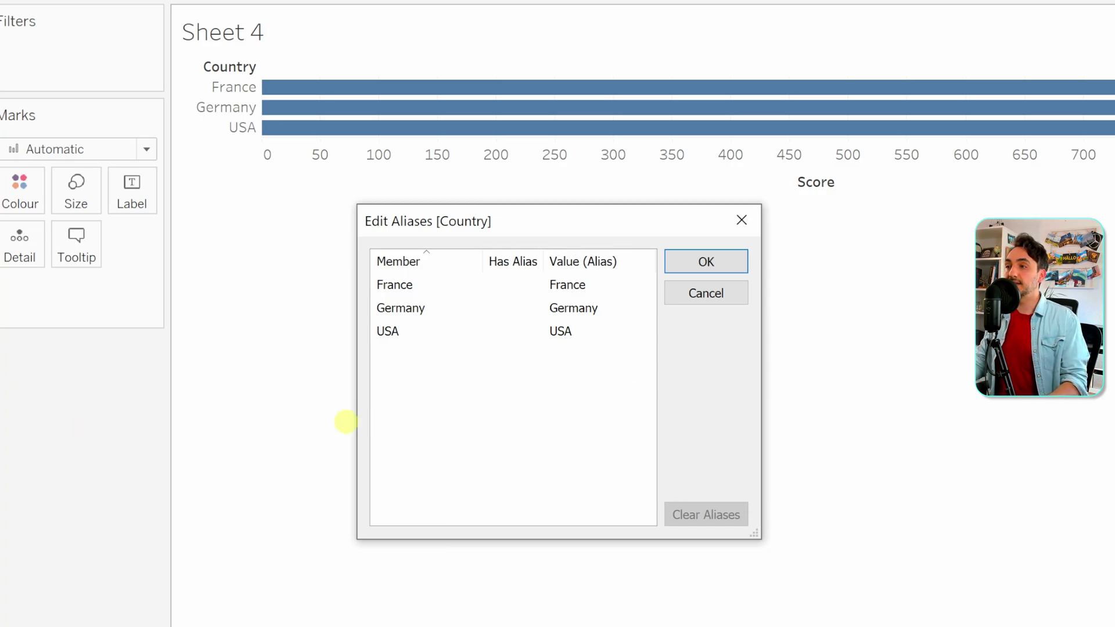
# Alias France as FR, Germany as DE and USA as US, and apply to the chart
pyautogui.doubleClick(600, 284)
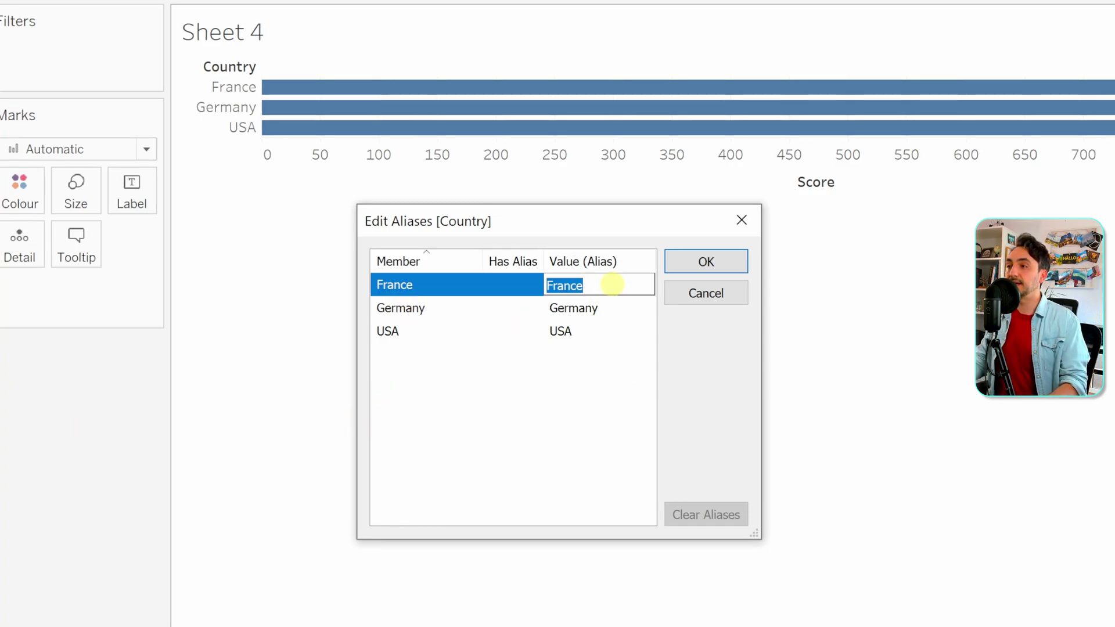
pyautogui.write('FR')
pyautogui.doubleClick(595, 309)
pyautogui.write('DE')
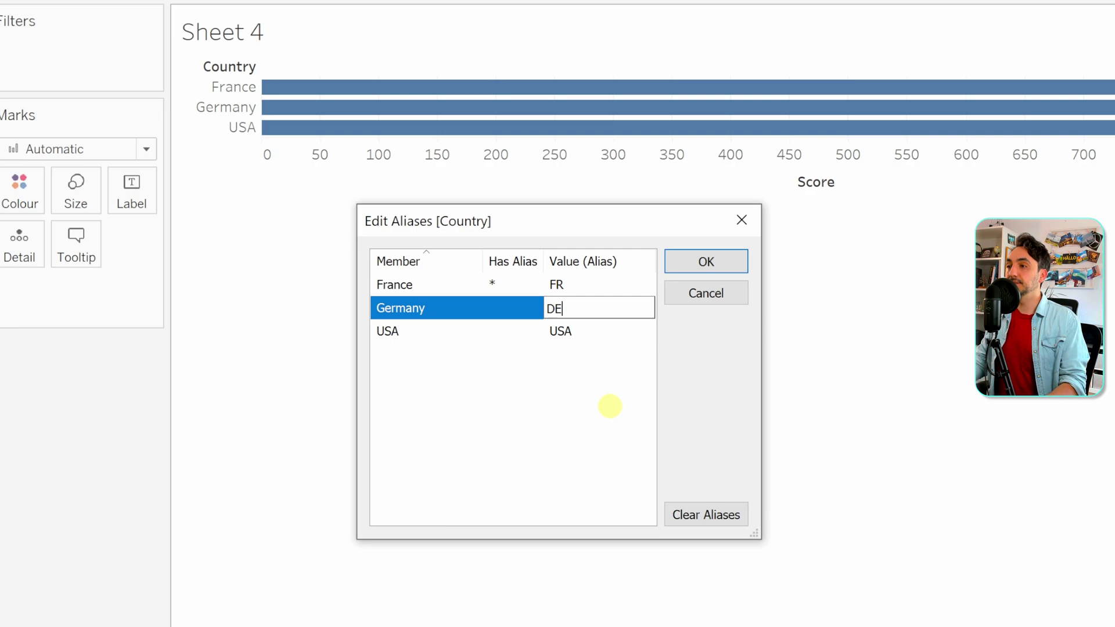
pyautogui.press('Return')
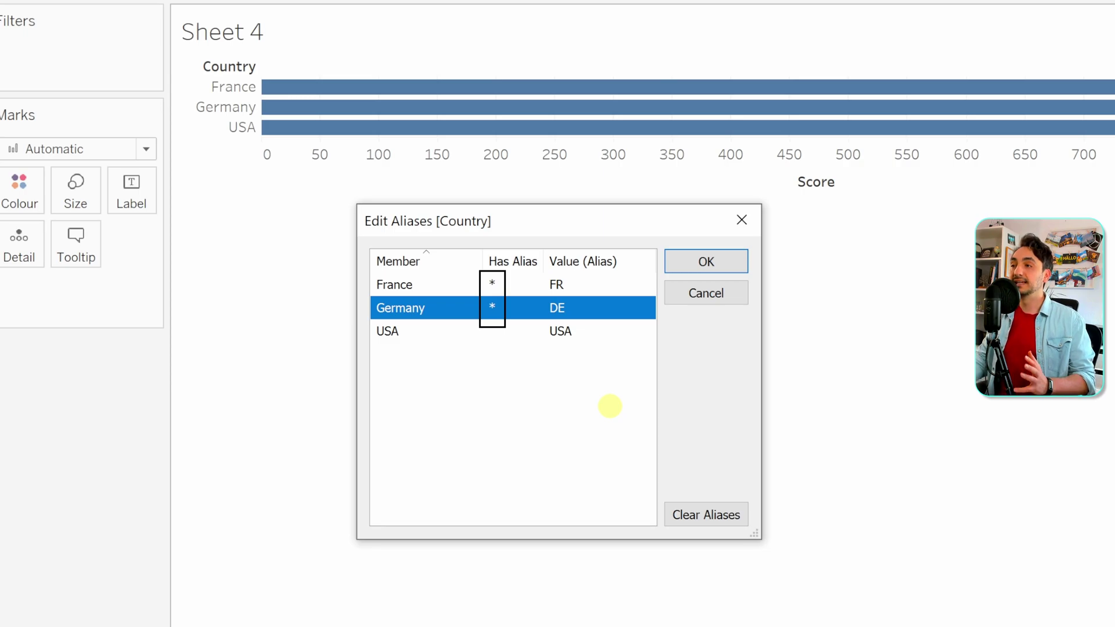
pyautogui.click(589, 308)
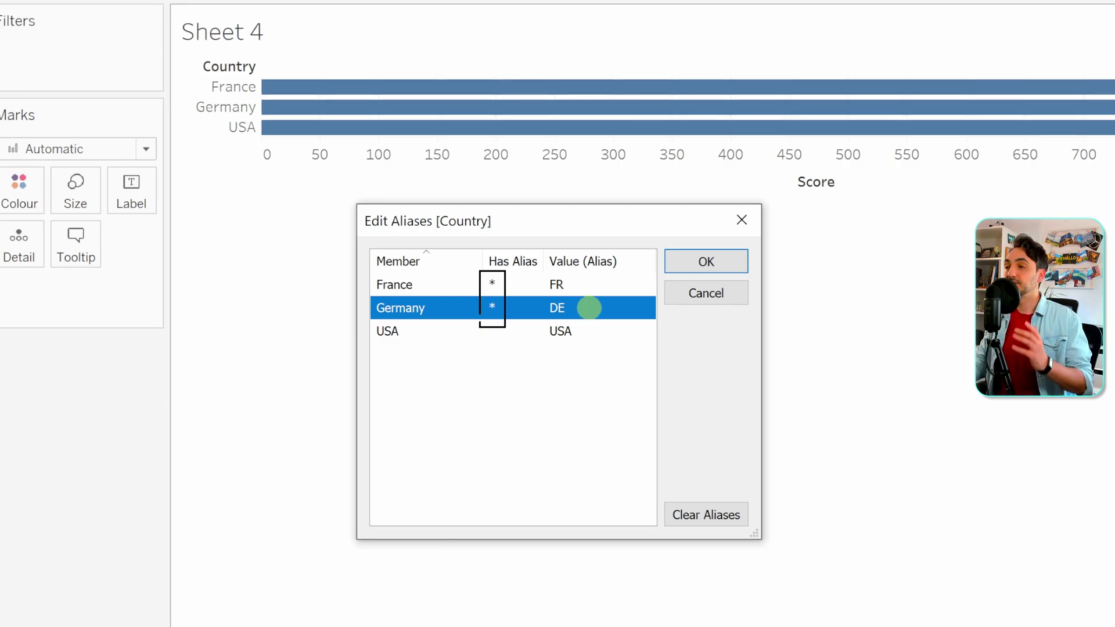
pyautogui.click(597, 330)
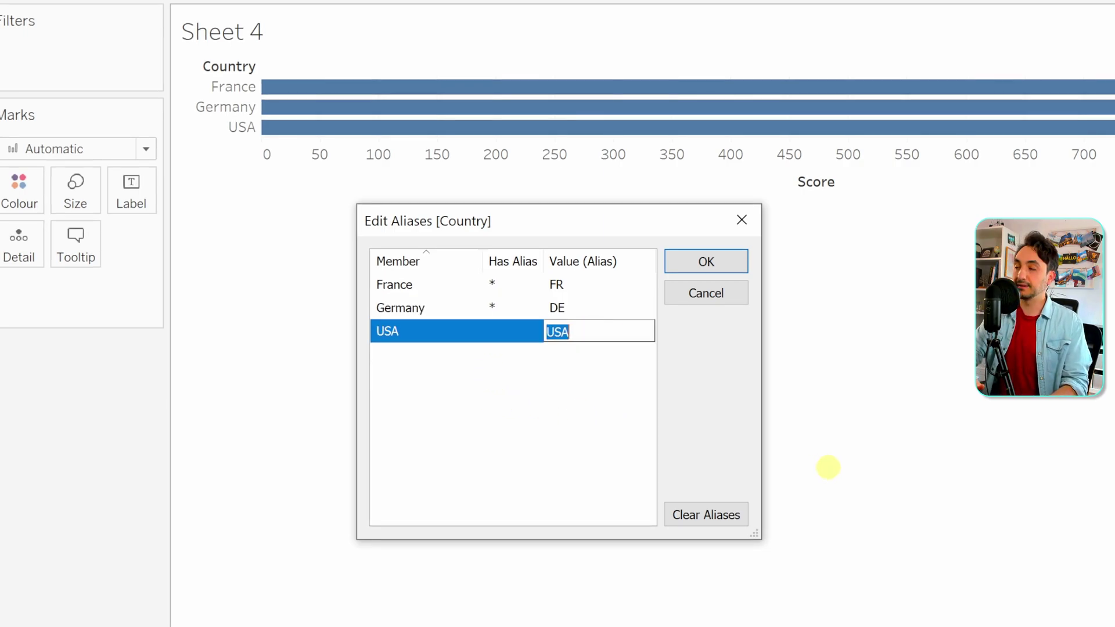
pyautogui.write('US')
pyautogui.press('Return')
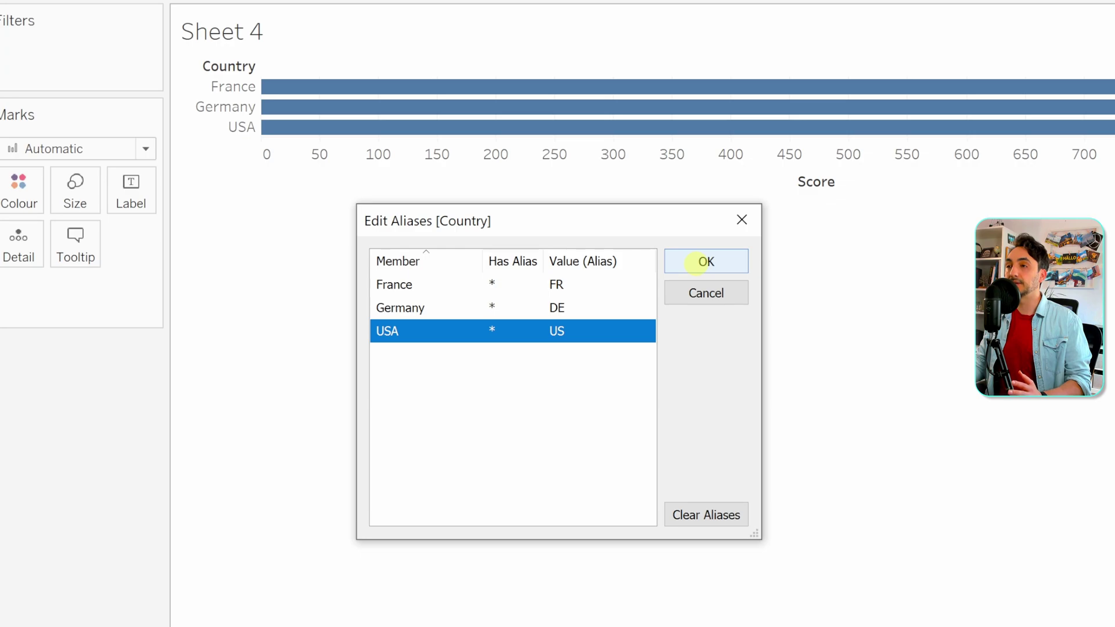
pyautogui.click(695, 263)
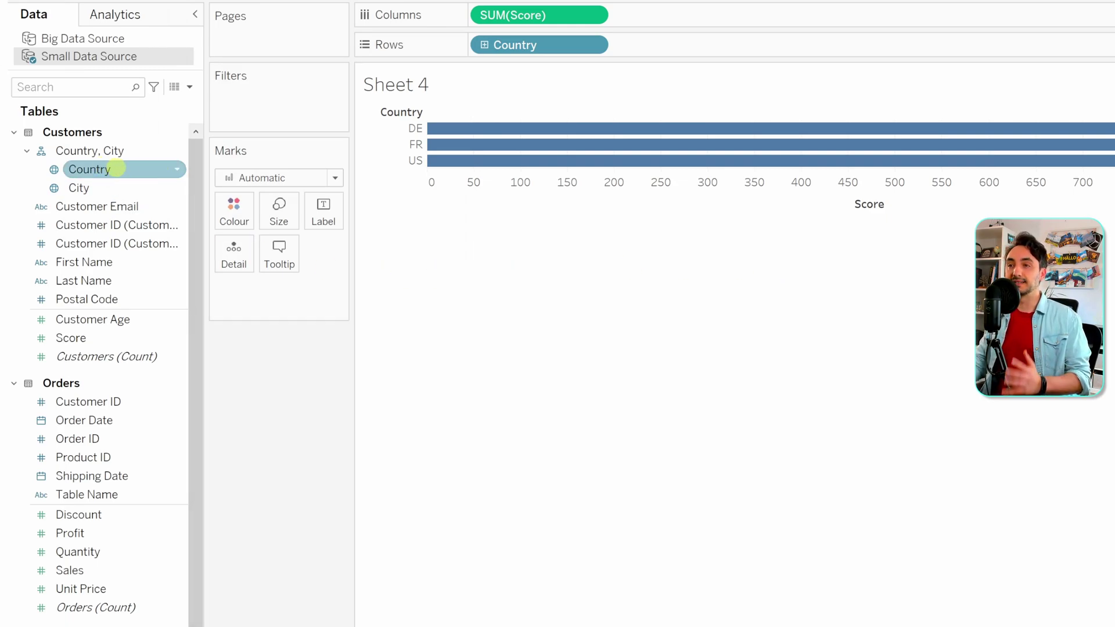
# Use Clear Aliases in the Country alias editor to restore the France, Germany and USA labels
pyautogui.rightClick(131, 166)
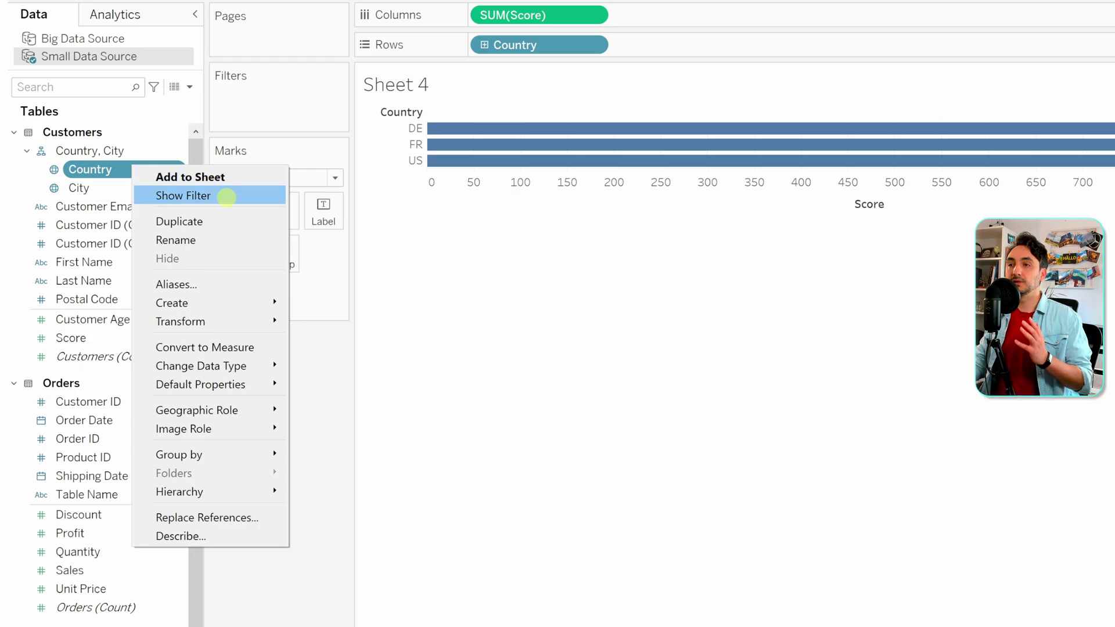
pyautogui.click(231, 282)
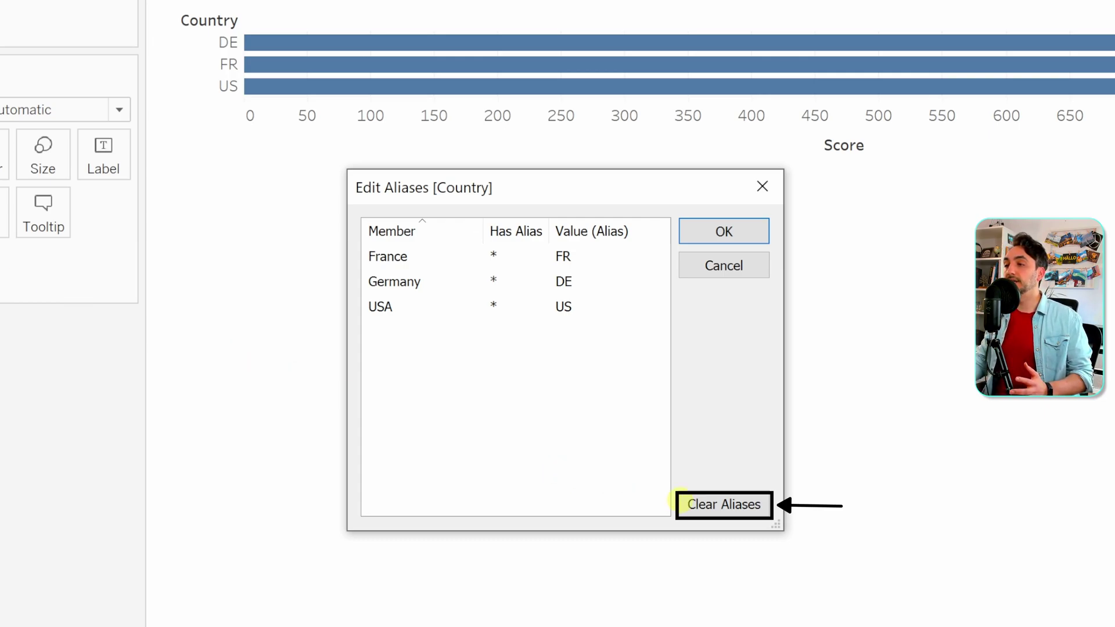
pyautogui.click(733, 504)
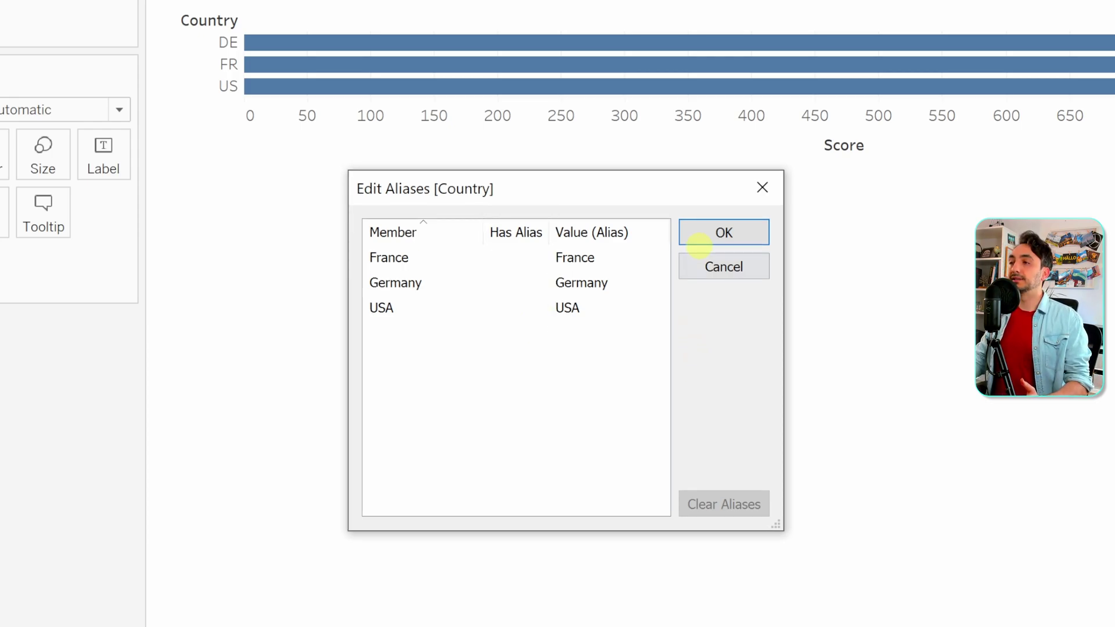
pyautogui.click(696, 237)
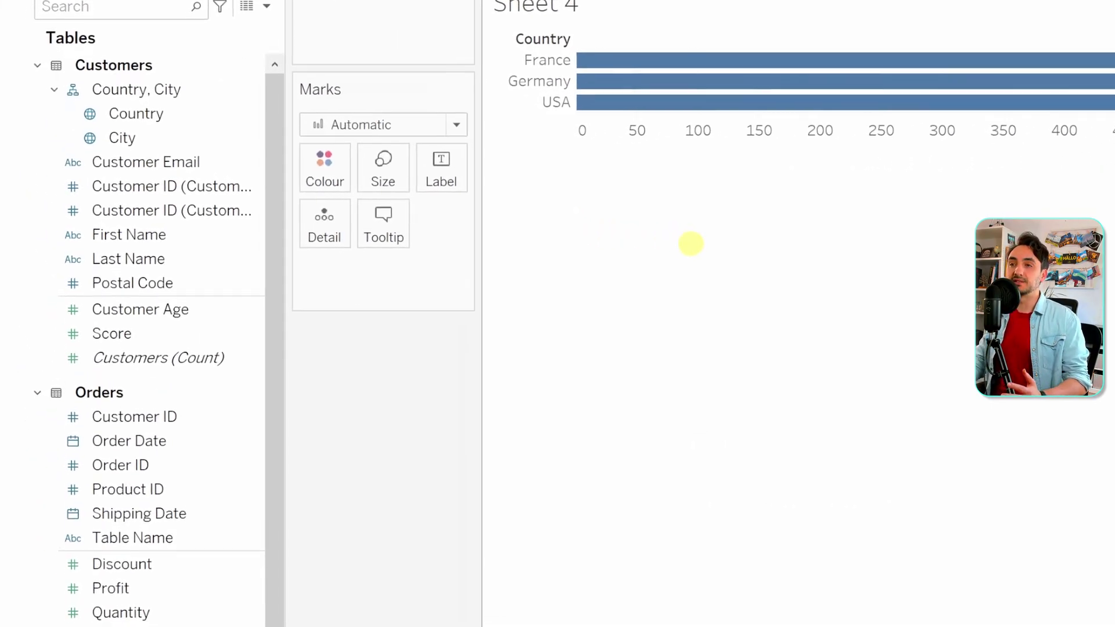
# Duplicate the Country field and rename 'Country (copy)' to 'Country-Short'
pyautogui.rightClick(183, 116)
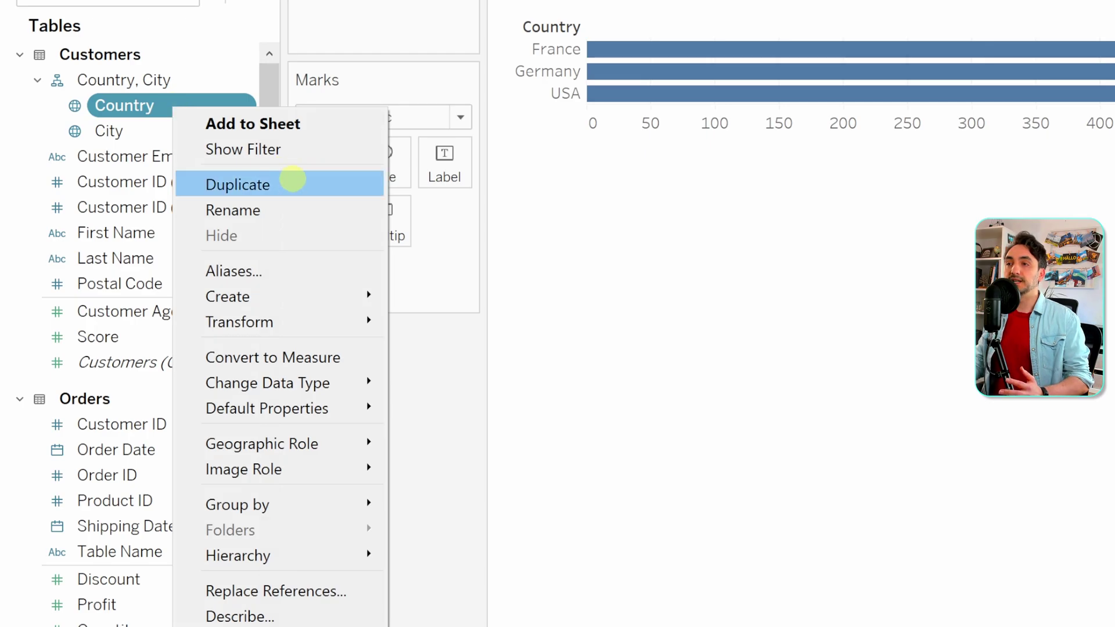
pyautogui.click(309, 182)
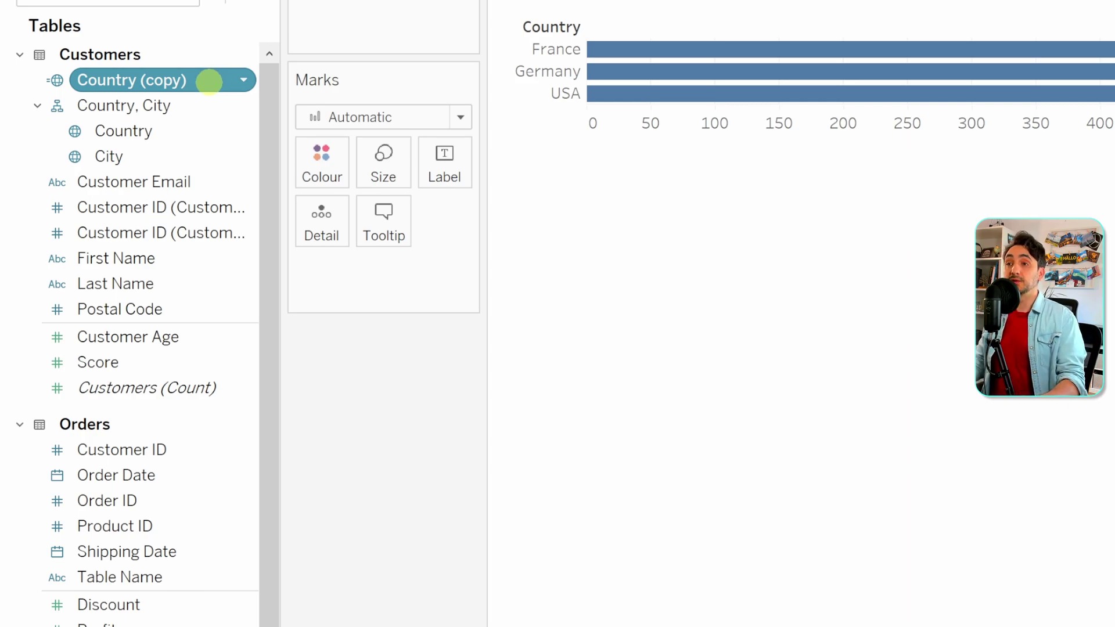
pyautogui.click(215, 80)
pyautogui.press('End')
pyautogui.press('BackSpace')
pyautogui.press('BackSpace')
pyautogui.press('BackSpace')
pyautogui.press('BackSpace')
pyautogui.press('BackSpace')
pyautogui.press('BackSpace')
pyautogui.press('BackSpace')
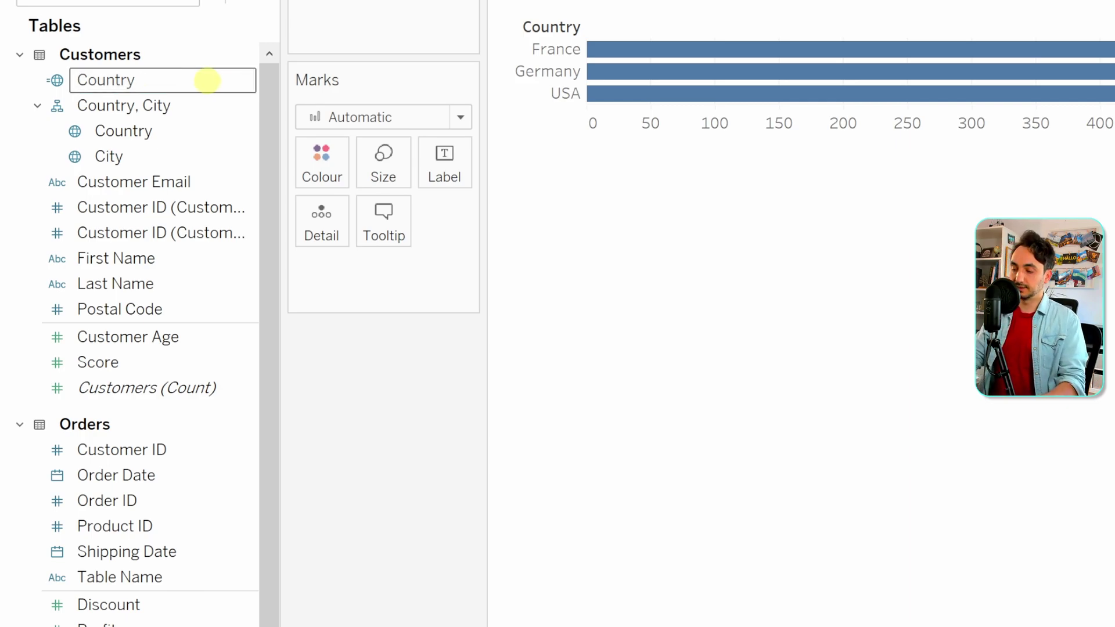
pyautogui.write('-Short')
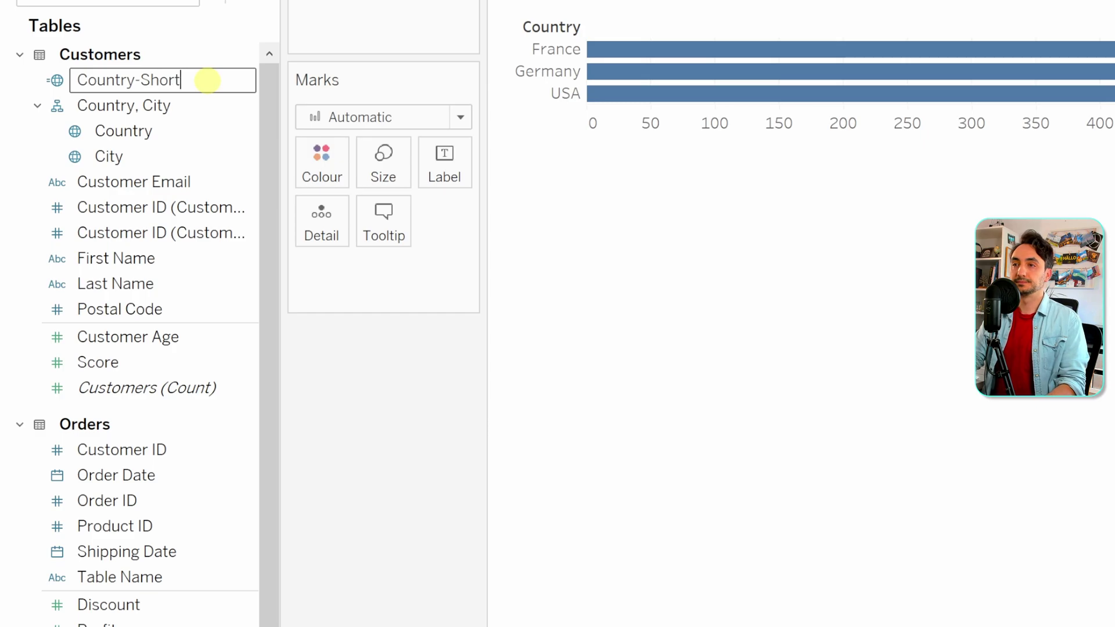
pyautogui.press('Return')
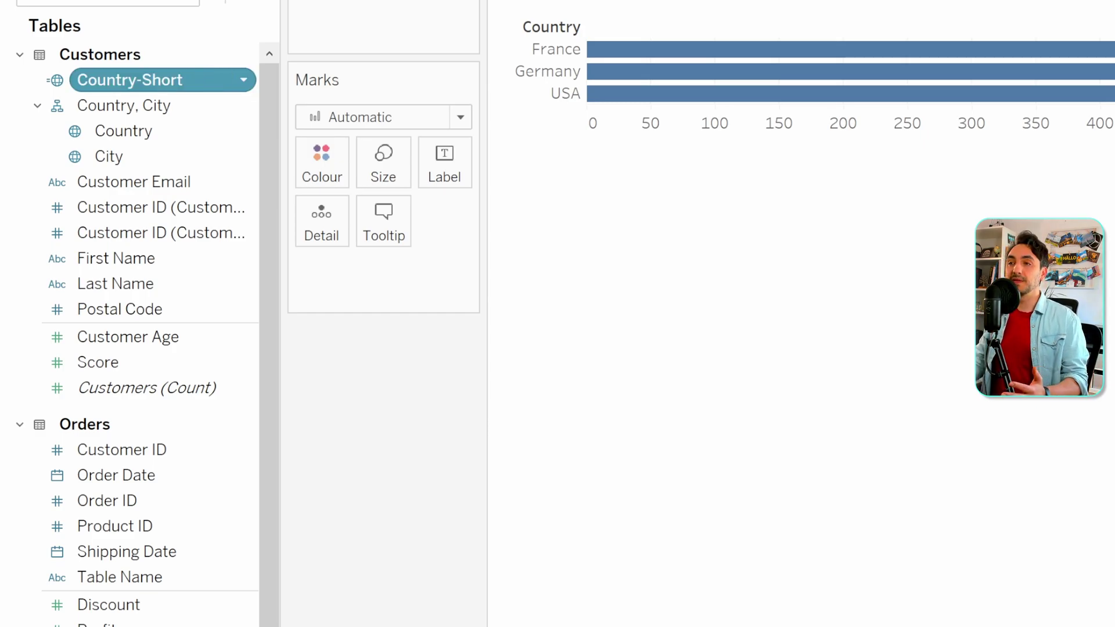
# In the Country-Short alias editor, set France to FR, Germany to DE and USA to US
pyautogui.rightClick(221, 80)
pyautogui.click(280, 354)
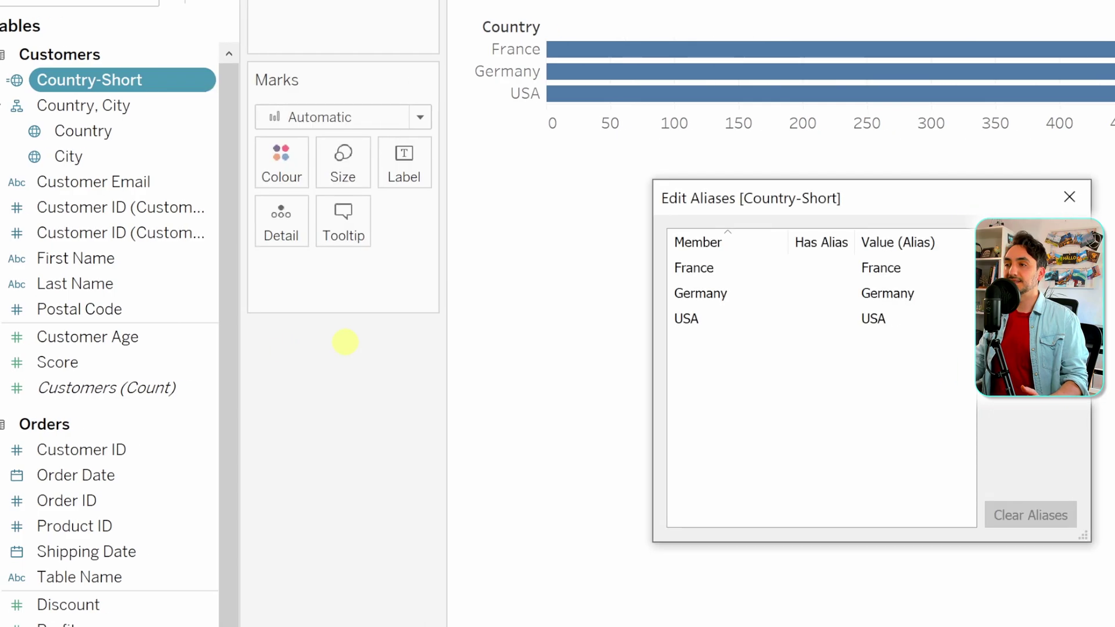
pyautogui.doubleClick(927, 269)
pyautogui.write('FR')
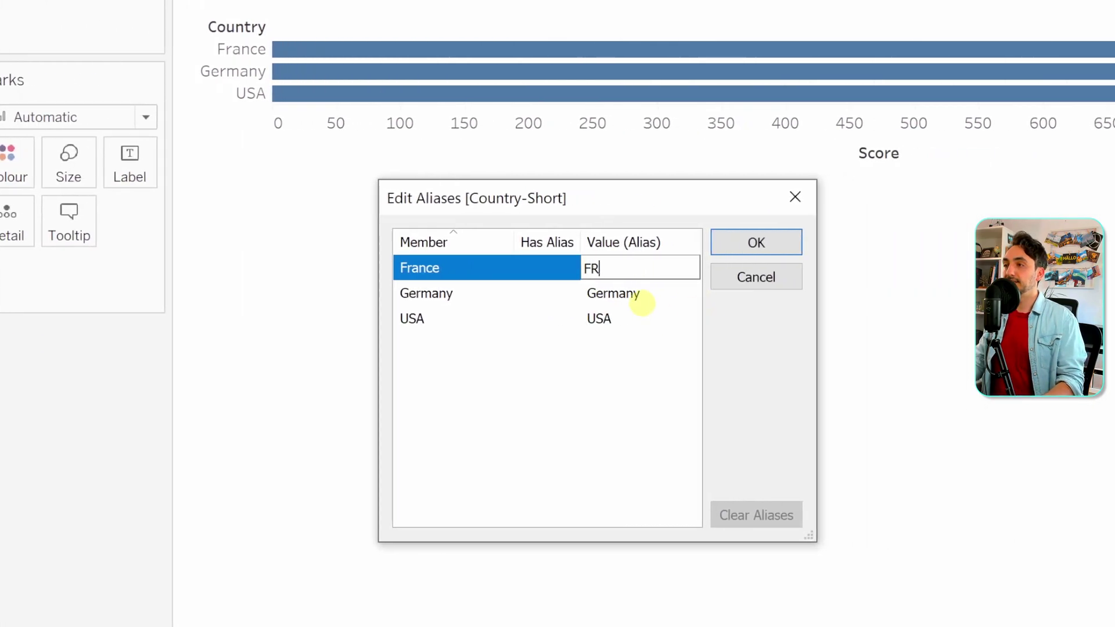
pyautogui.doubleClick(685, 294)
pyautogui.write('DE')
pyautogui.click(655, 319)
pyautogui.doubleClick(642, 316)
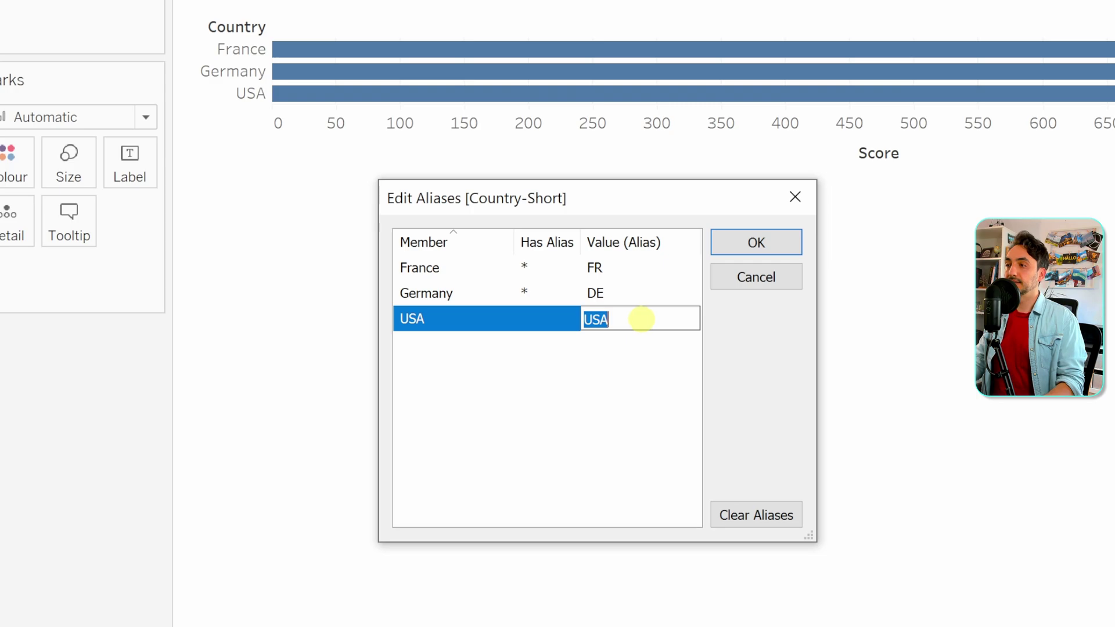
pyautogui.write('US')
pyautogui.click(723, 241)
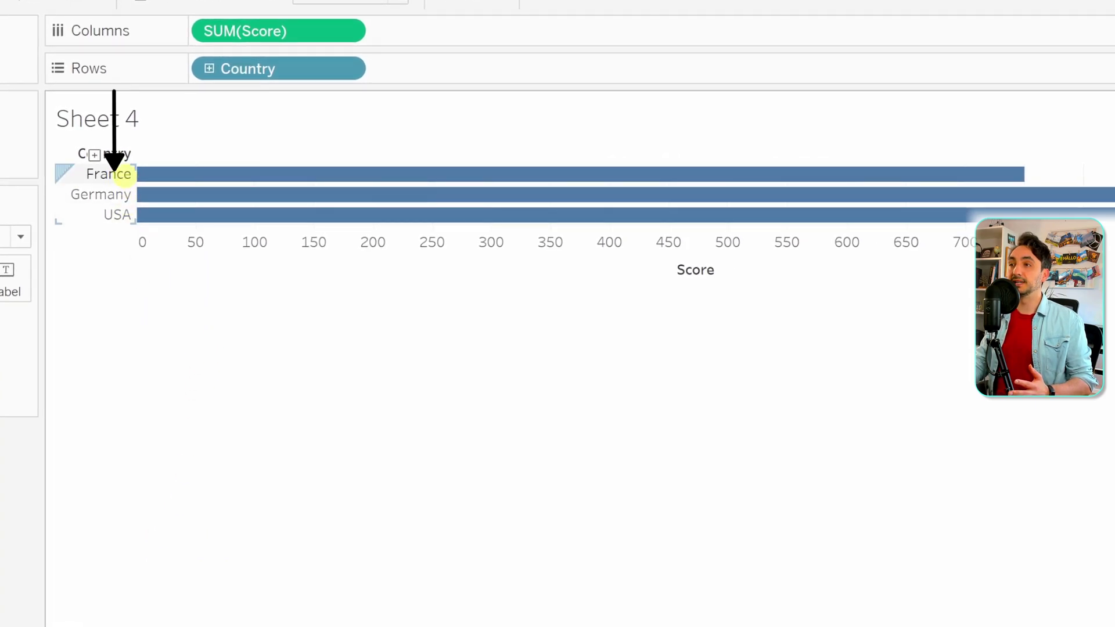
# Relabel the France row header on Sheet 4 as FR with Edit Alias
pyautogui.rightClick(123, 174)
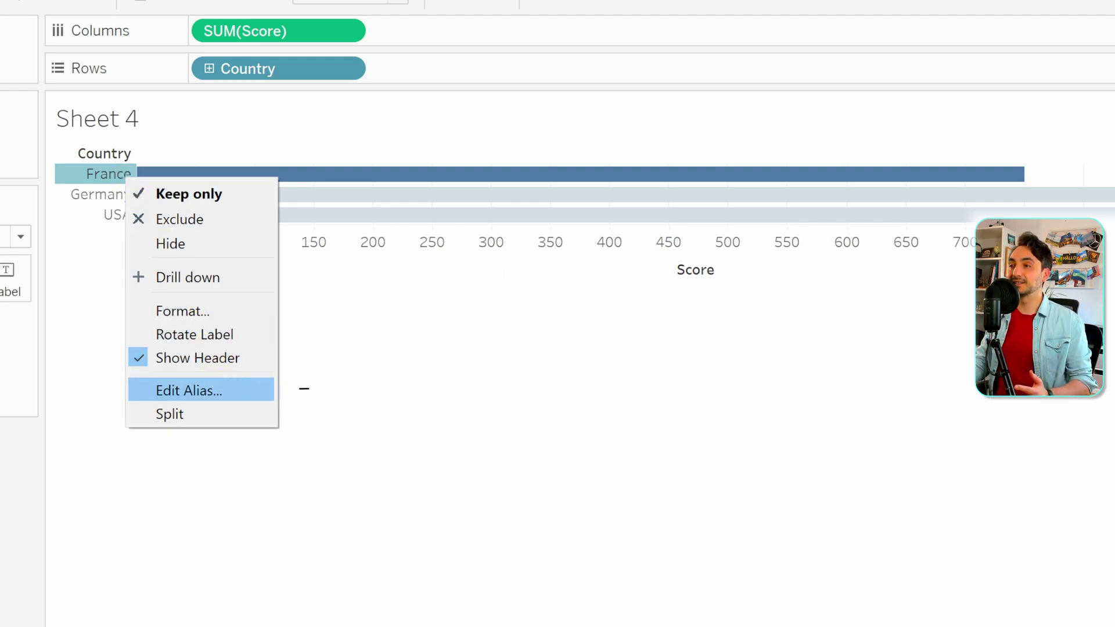
pyautogui.click(188, 390)
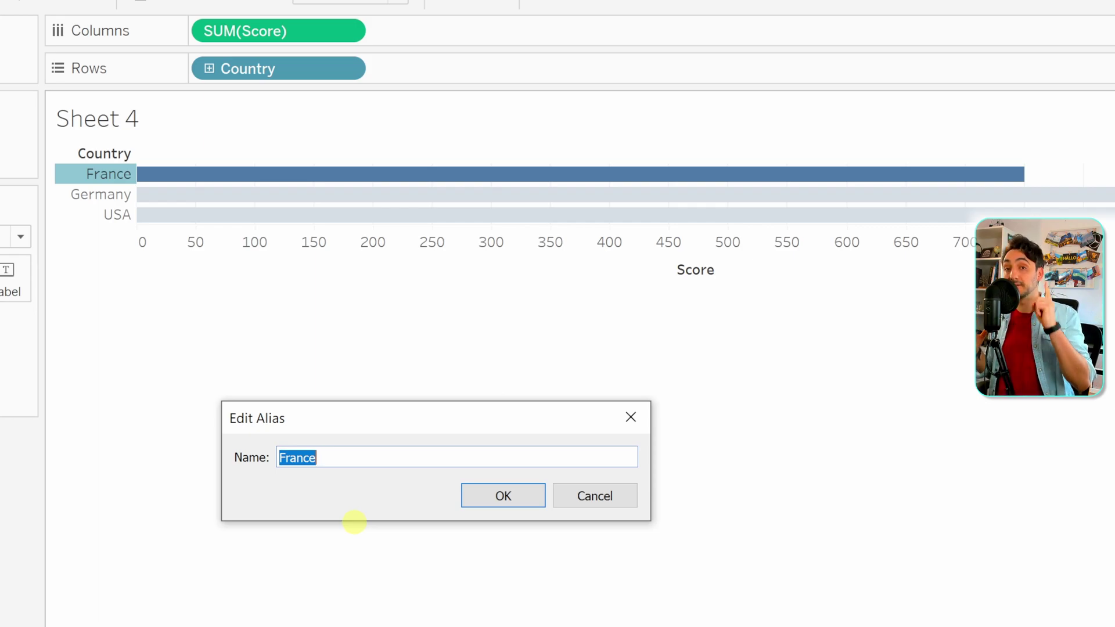
pyautogui.write('FR')
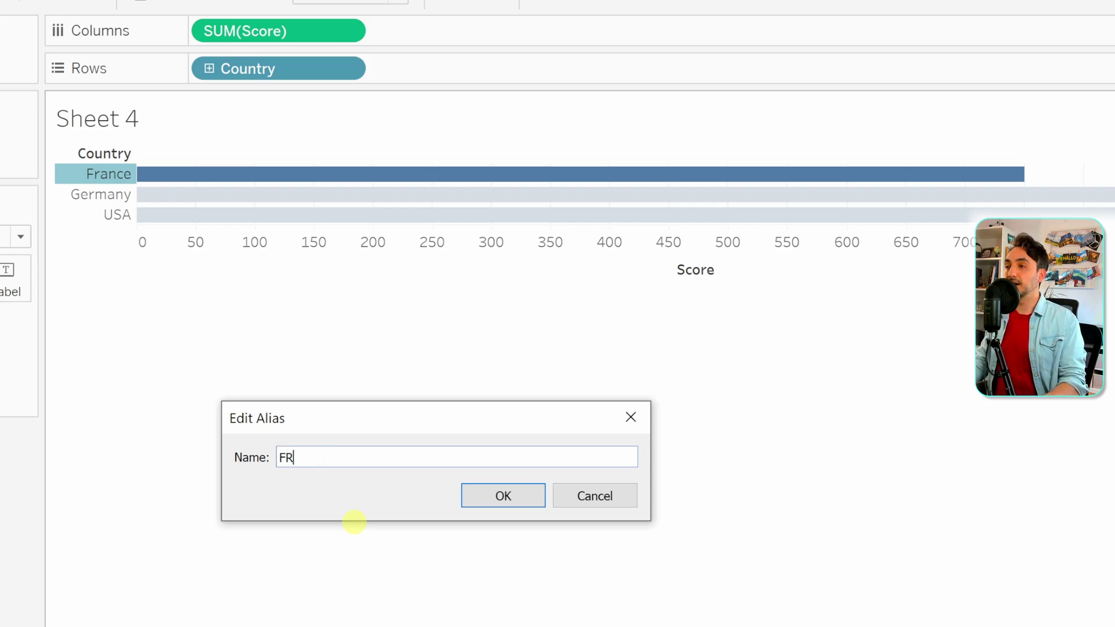
pyautogui.click(488, 496)
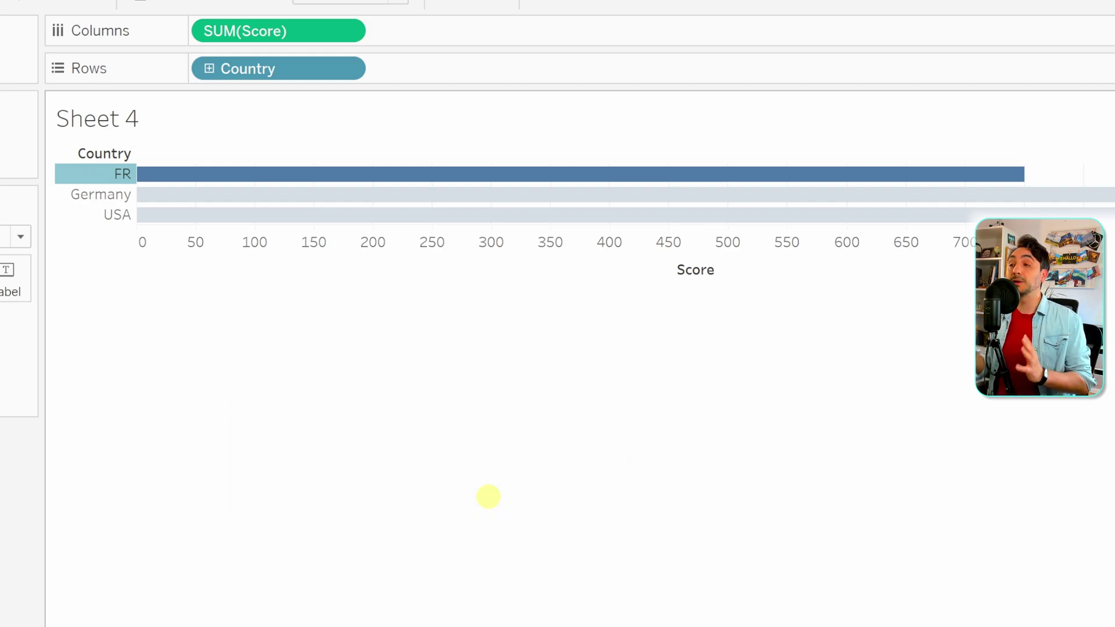
pyautogui.click(410, 388)
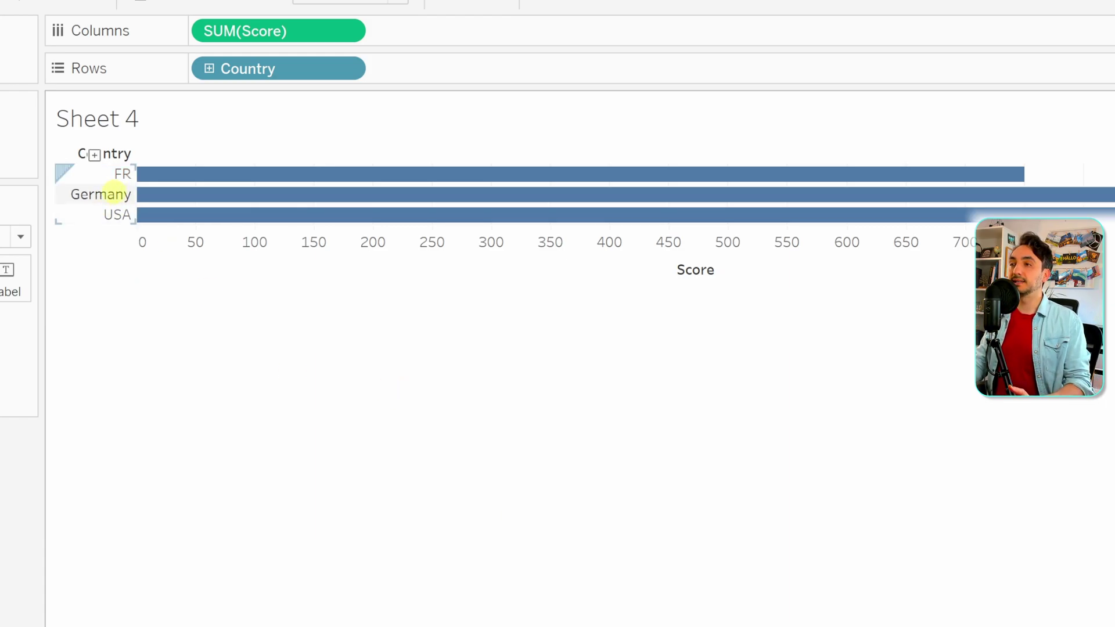
# Relabel the Germany row header on Sheet 4 as DE with Edit Alias
pyautogui.rightClick(116, 194)
pyautogui.click(197, 403)
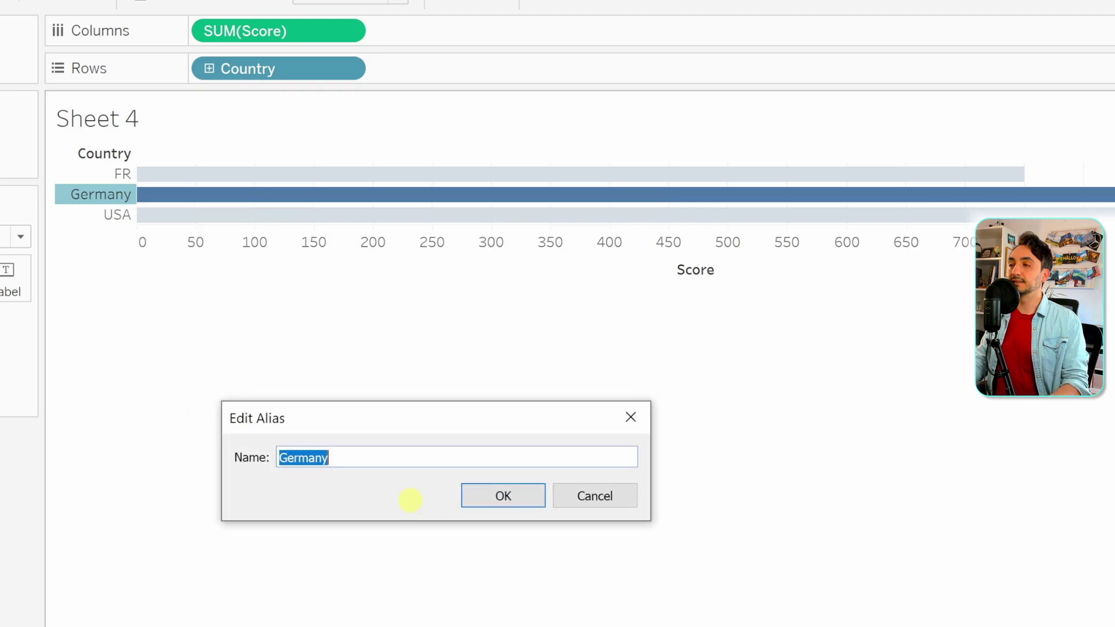
pyautogui.write('DE')
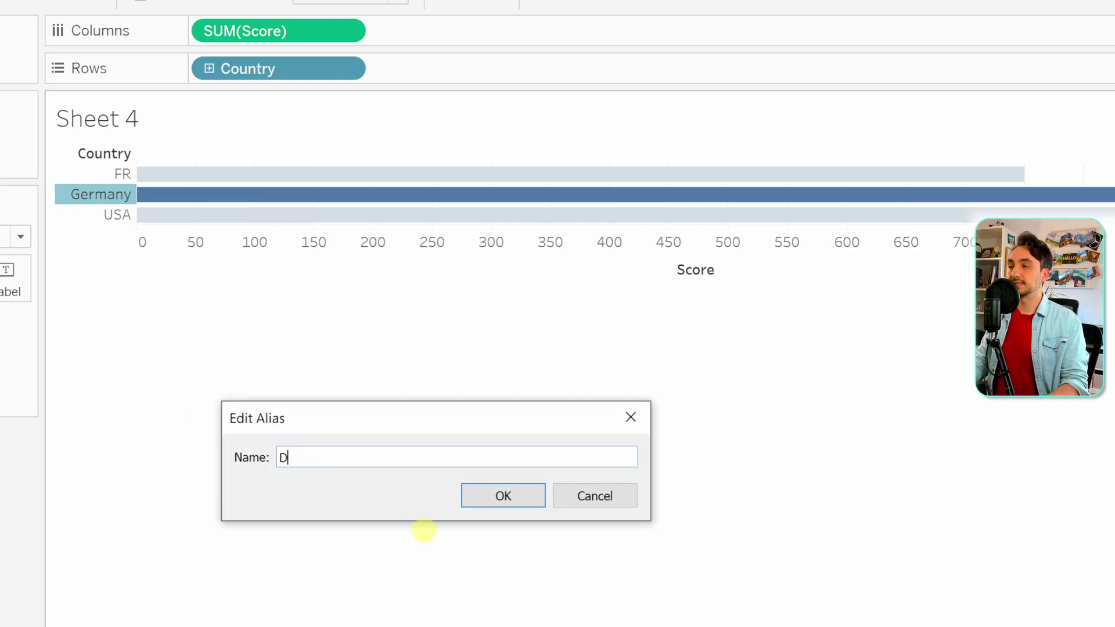
pyautogui.click(485, 493)
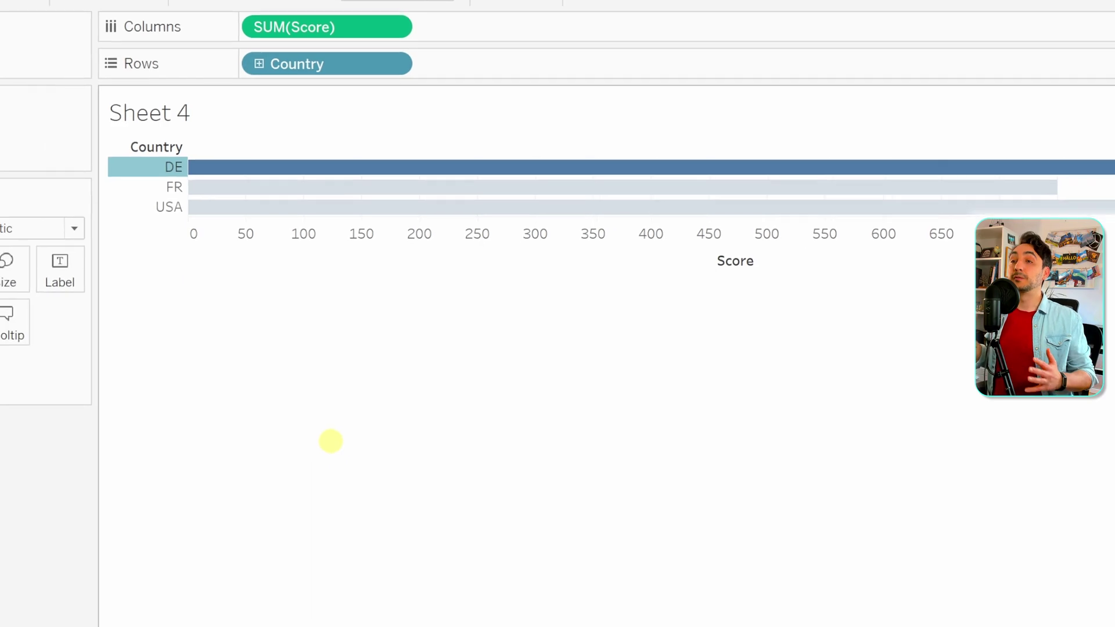
pyautogui.click(46, 226)
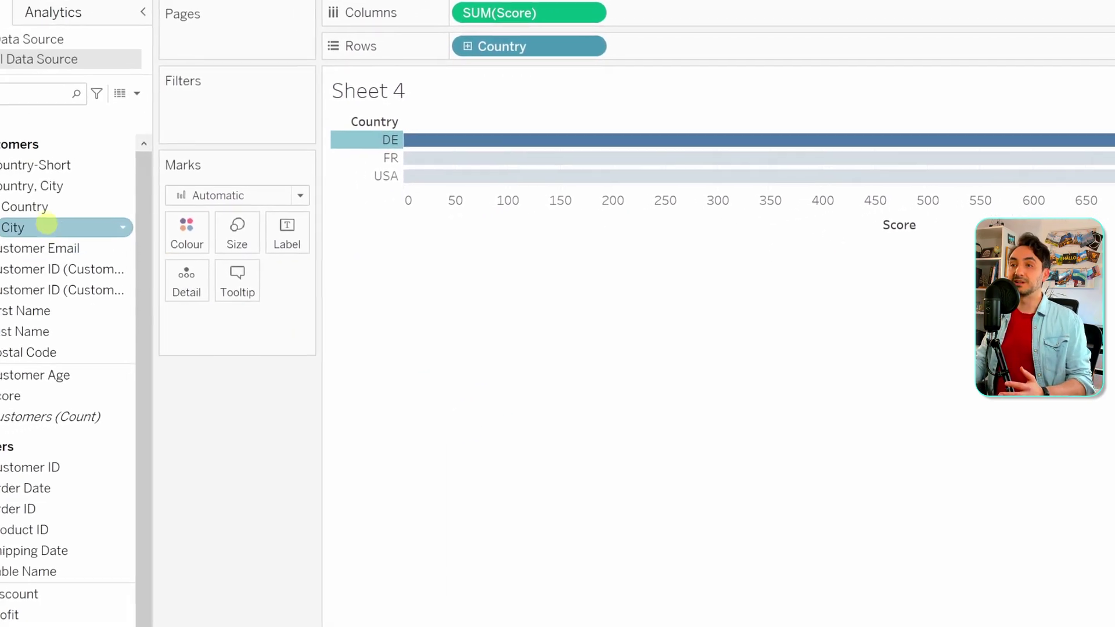
pyautogui.click(23, 208)
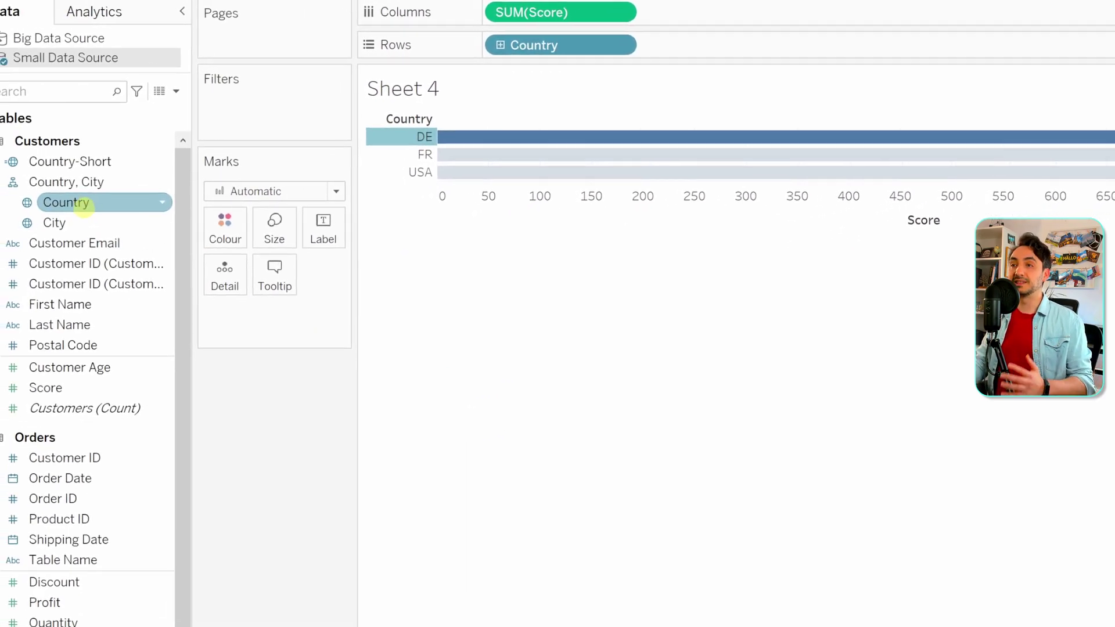
pyautogui.rightClick(86, 209)
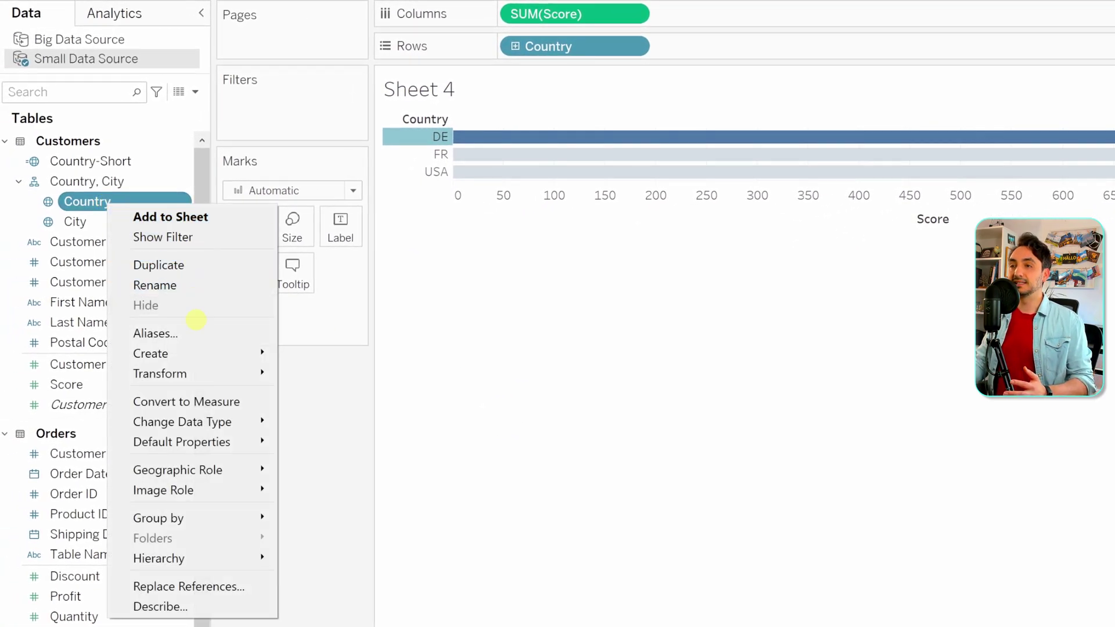
pyautogui.click(194, 332)
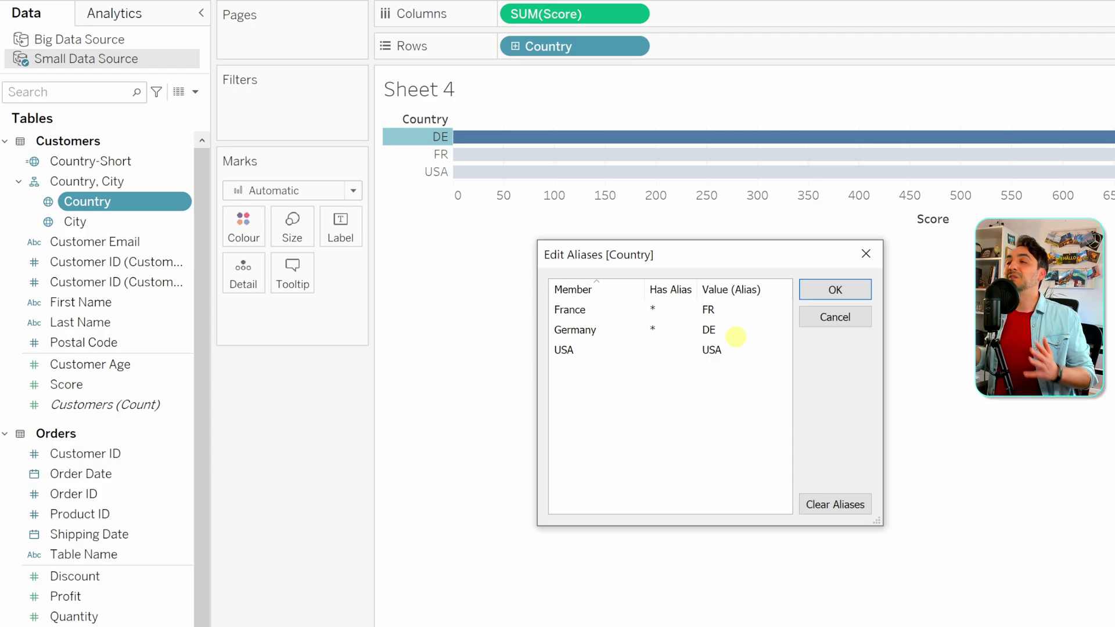
pyautogui.press('Return')
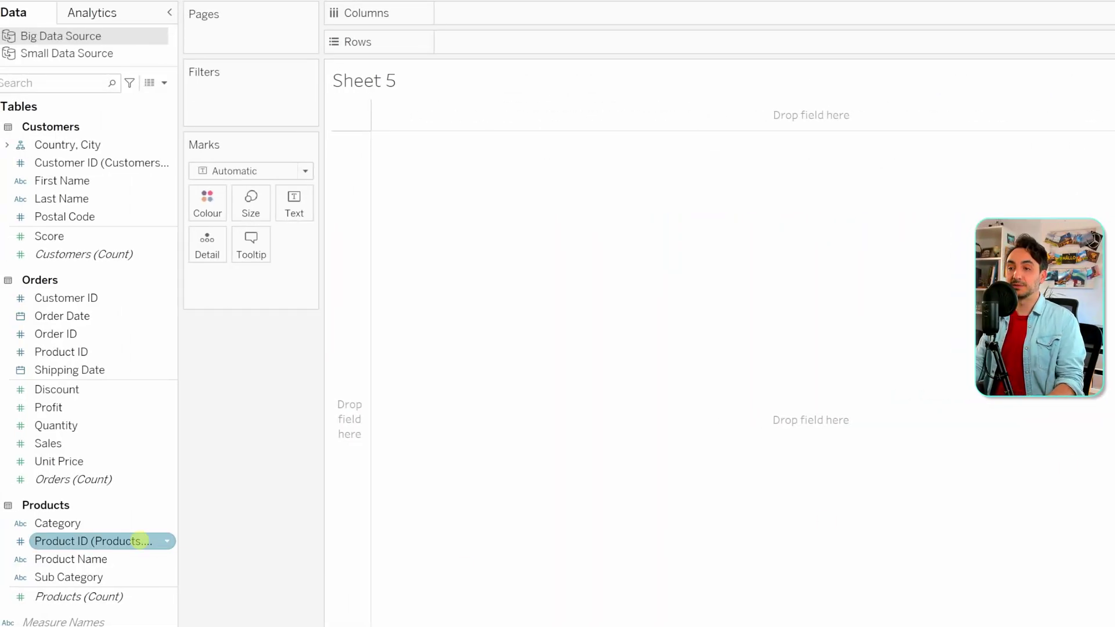
# Duplicate Category, rename the copy 'Category-short', and add Category to Sheet 5's Rows
pyautogui.click(100, 521)
pyautogui.rightClick(99, 522)
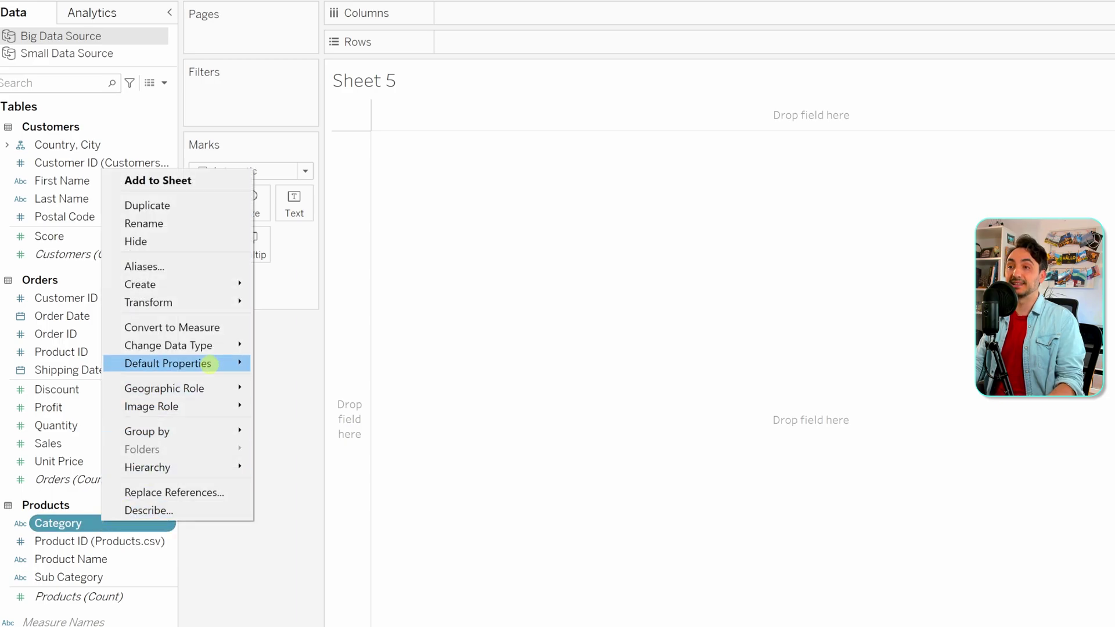
pyautogui.click(184, 207)
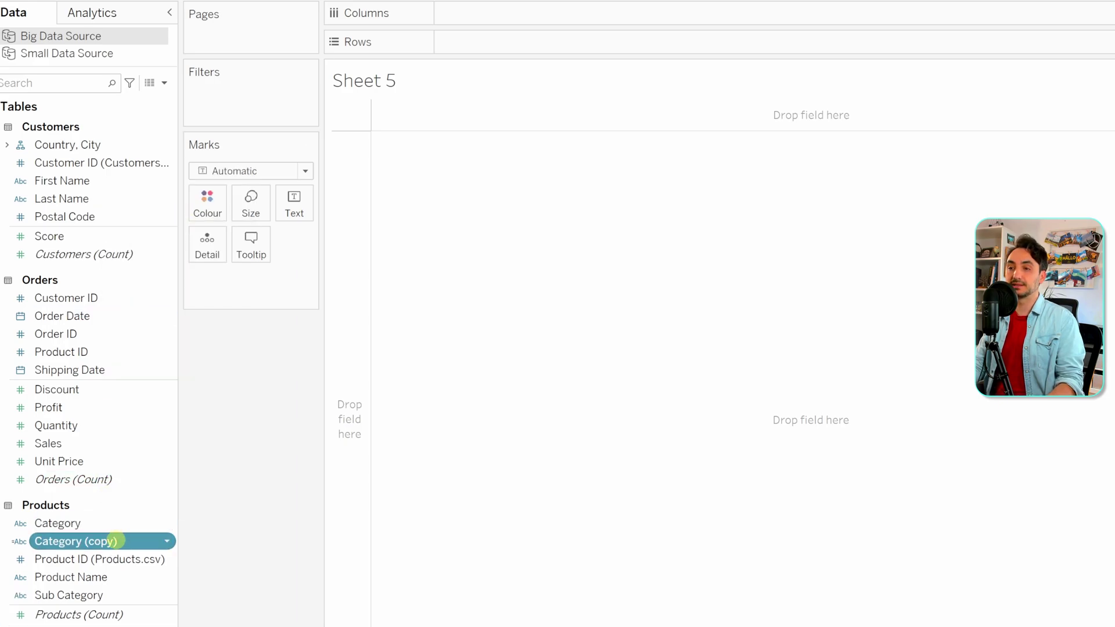
pyautogui.click(119, 543)
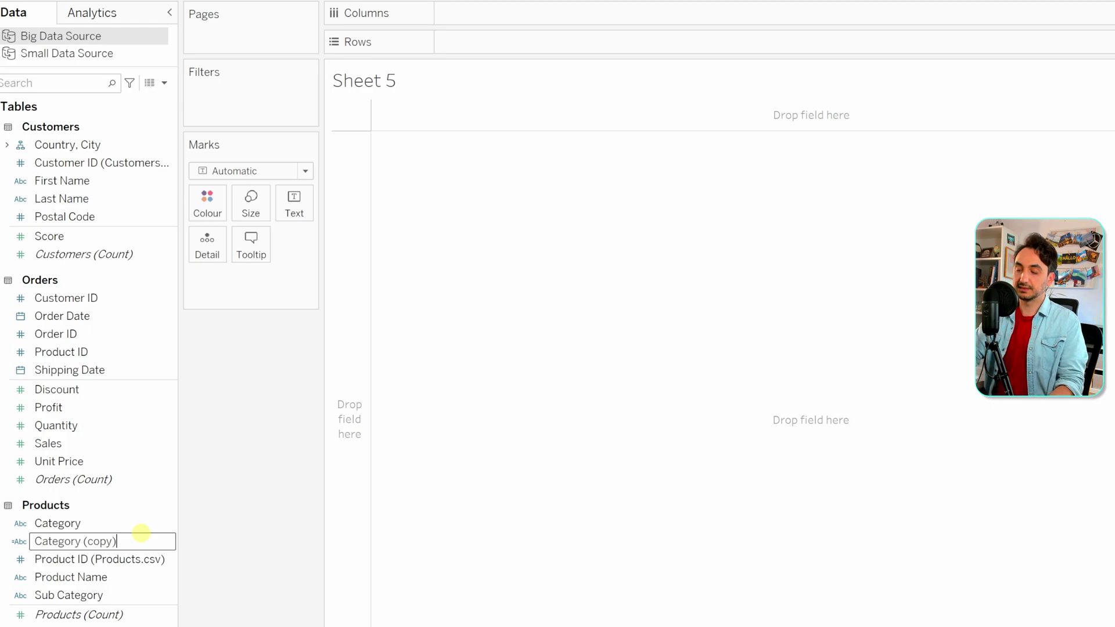
pyautogui.press('BackSpace')
pyautogui.press('BackSpace')
pyautogui.press('BackSpace')
pyautogui.press('BackSpace')
pyautogui.press('BackSpace')
pyautogui.press('BackSpace')
pyautogui.press('BackSpace')
pyautogui.write('-short')
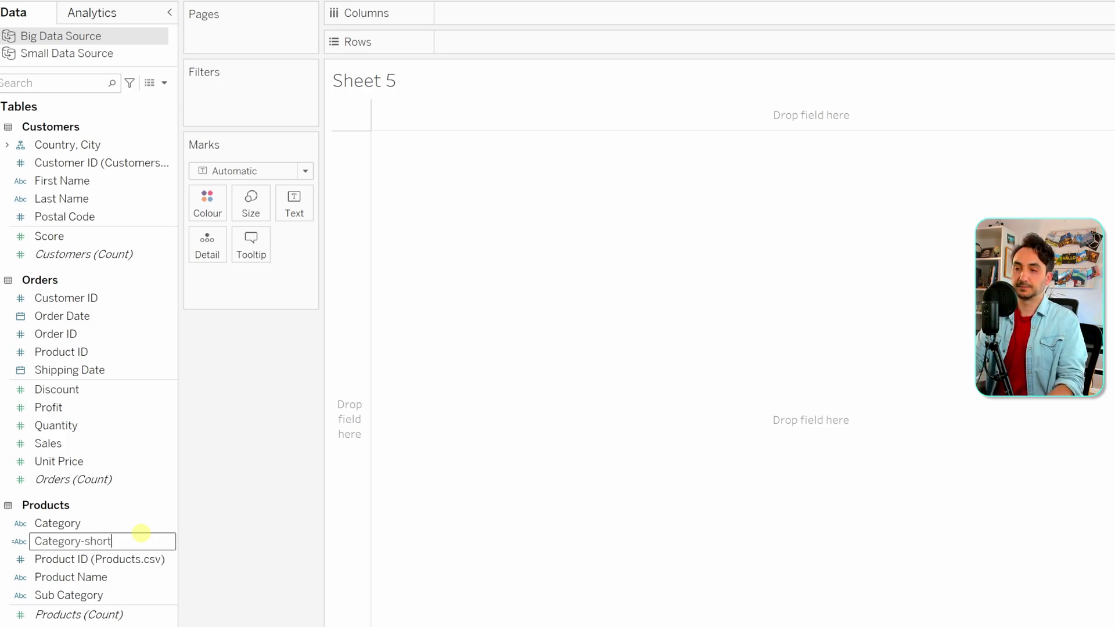
pyautogui.press('Return')
pyautogui.moveTo(100, 523); pyautogui.dragTo(697, 38)
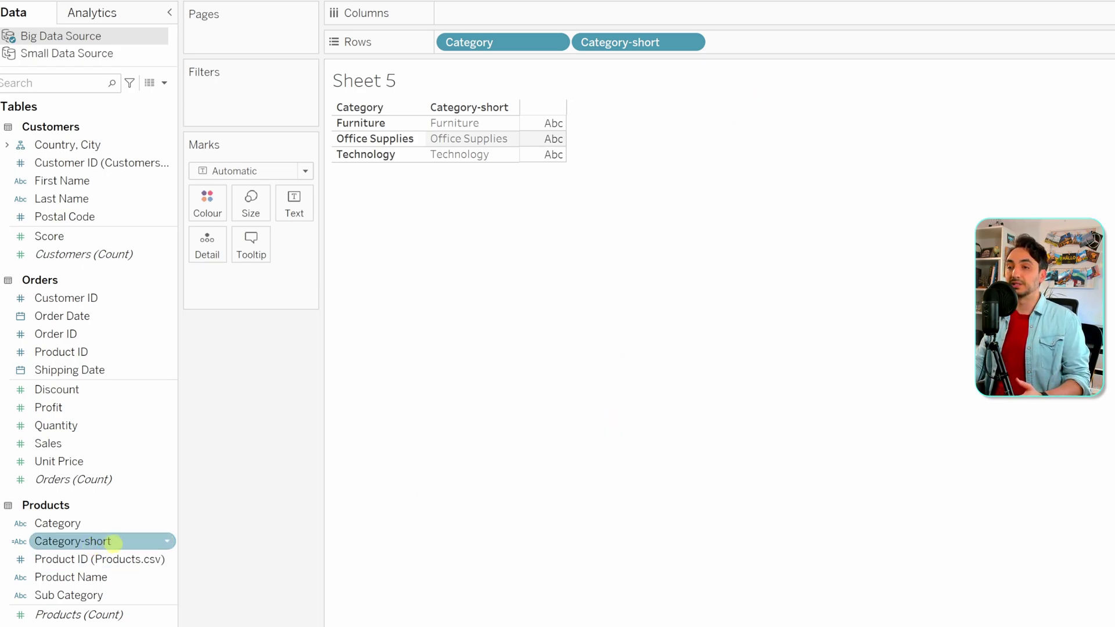
# In the Category-short alias editor, set Furniture to F, Office Supplies to O, Technology to T
pyautogui.rightClick(120, 541)
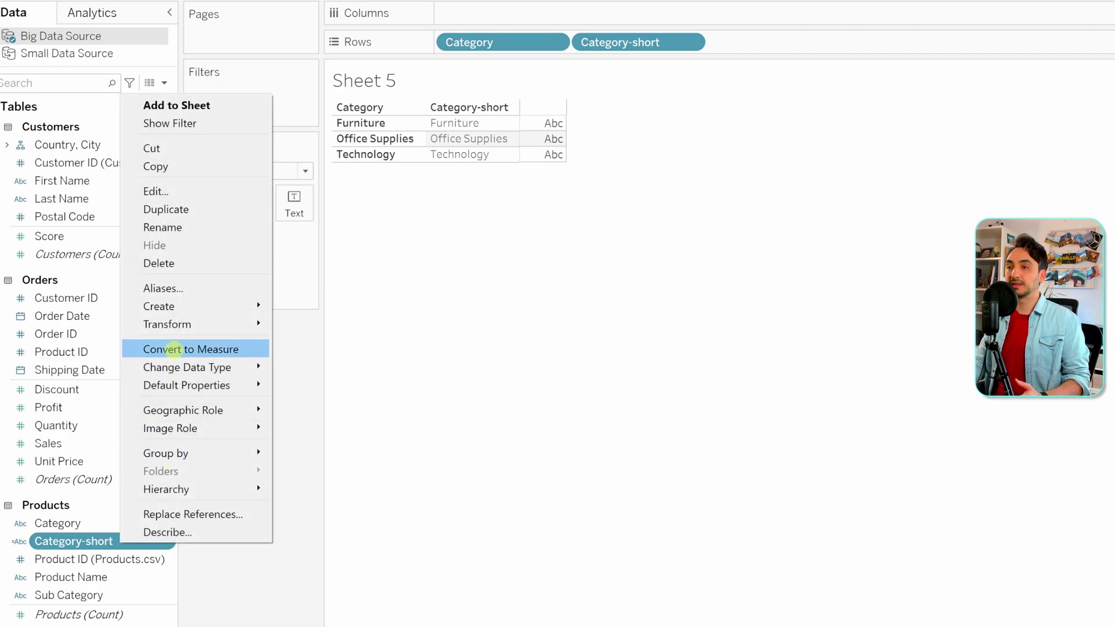
pyautogui.click(174, 288)
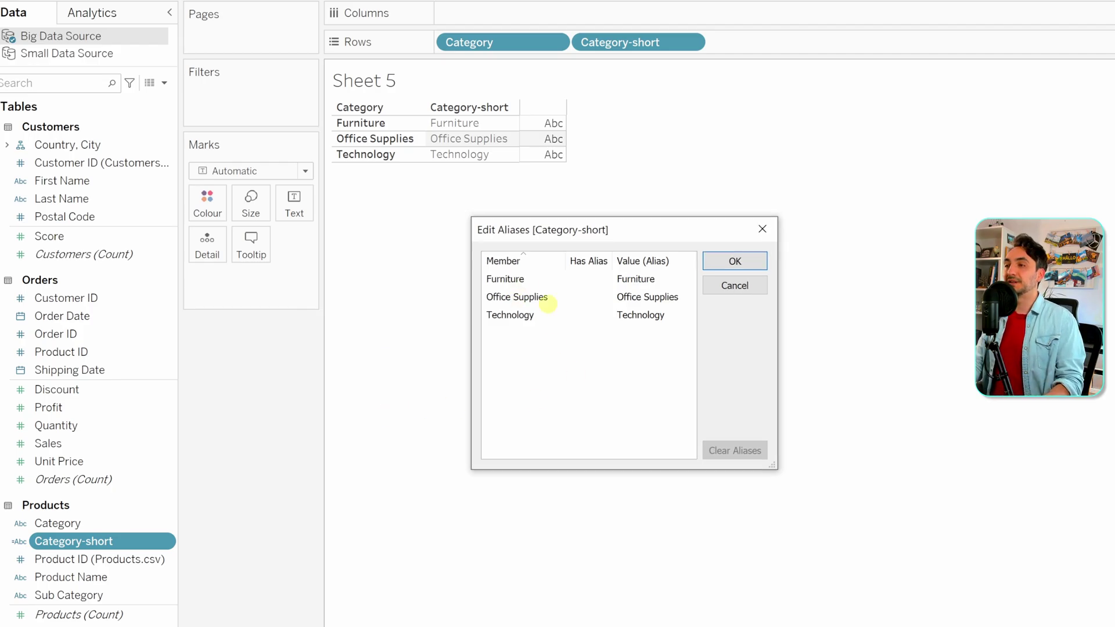
pyautogui.click(621, 280)
pyautogui.write('F')
pyautogui.press('Return')
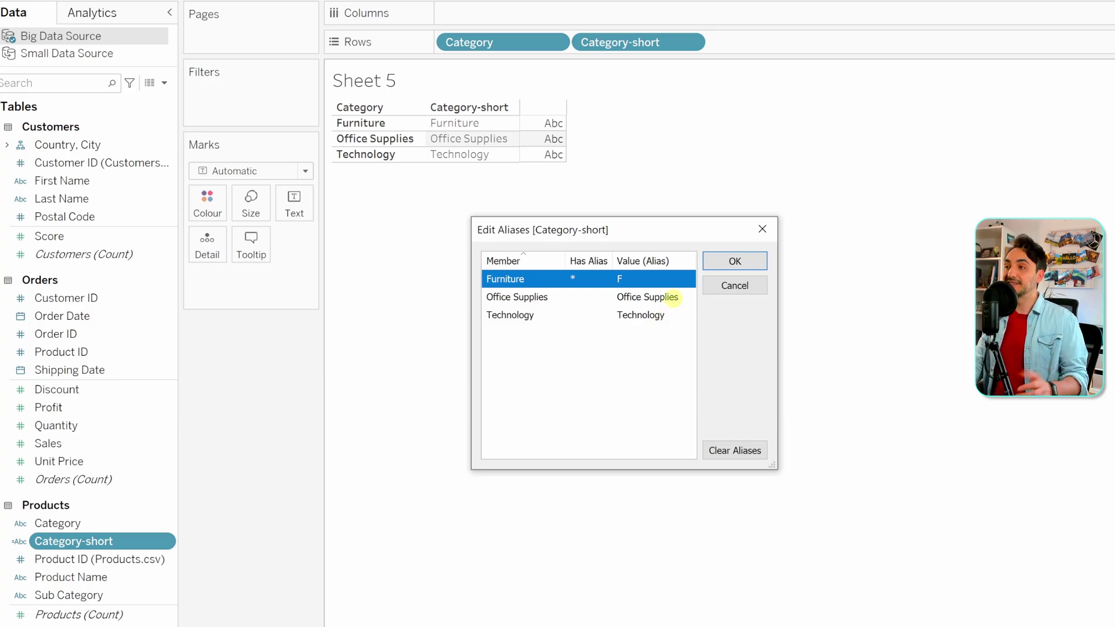
pyautogui.click(669, 300)
pyautogui.write('O')
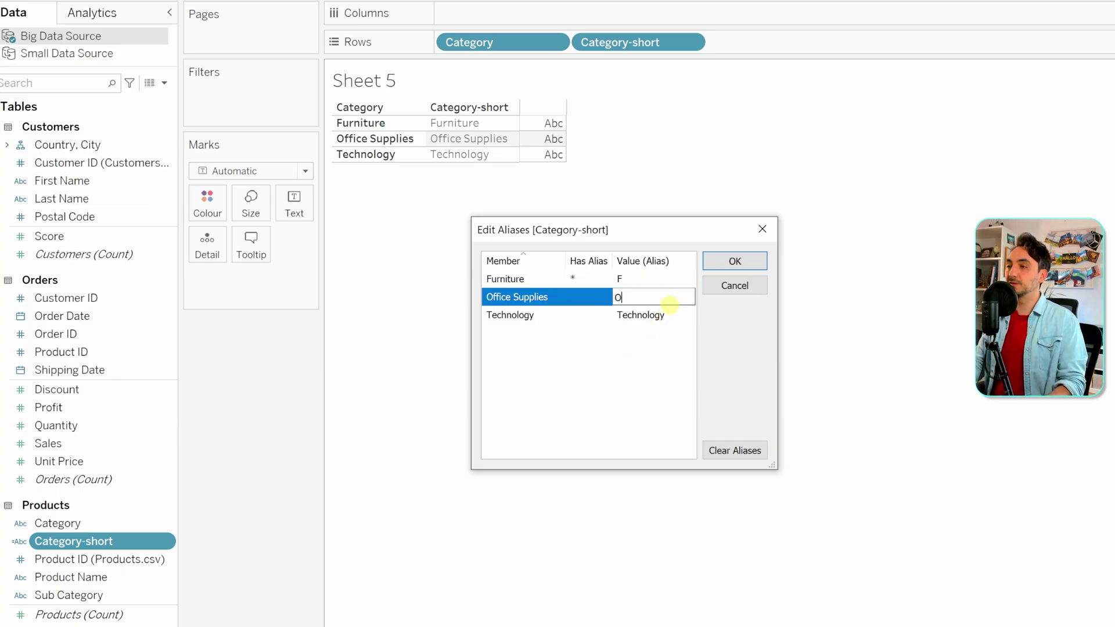
pyautogui.click(660, 315)
pyautogui.write('T')
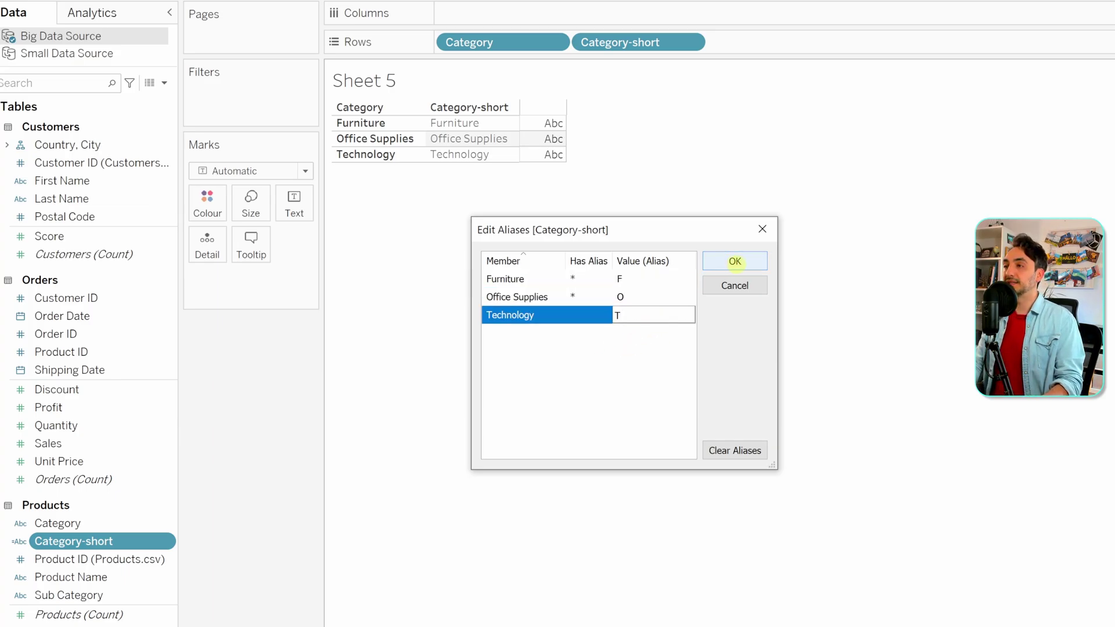
pyautogui.click(735, 261)
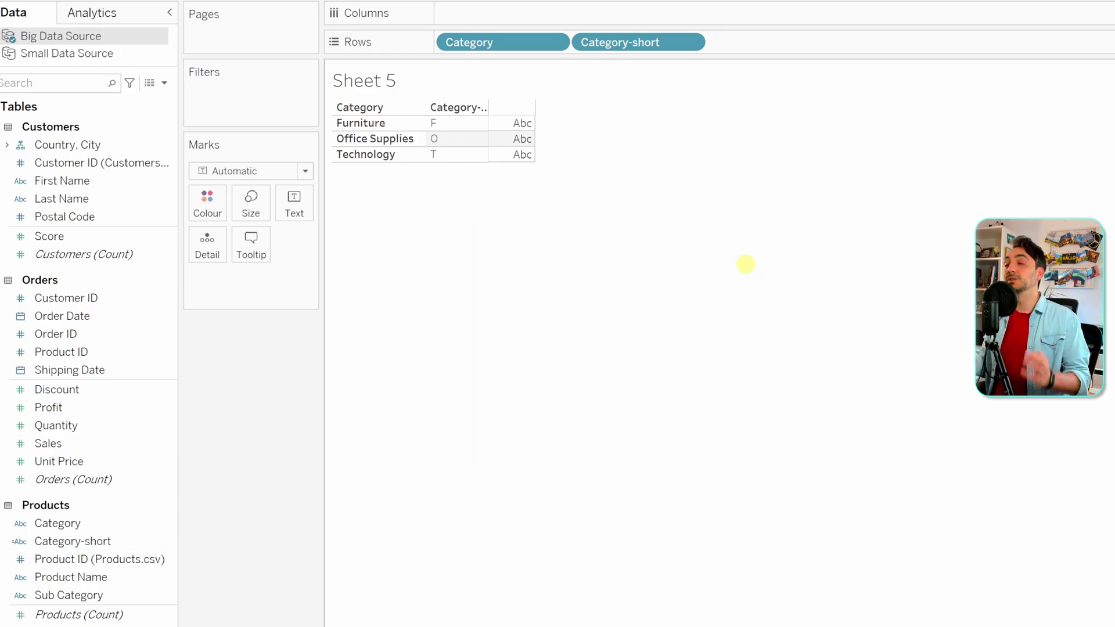